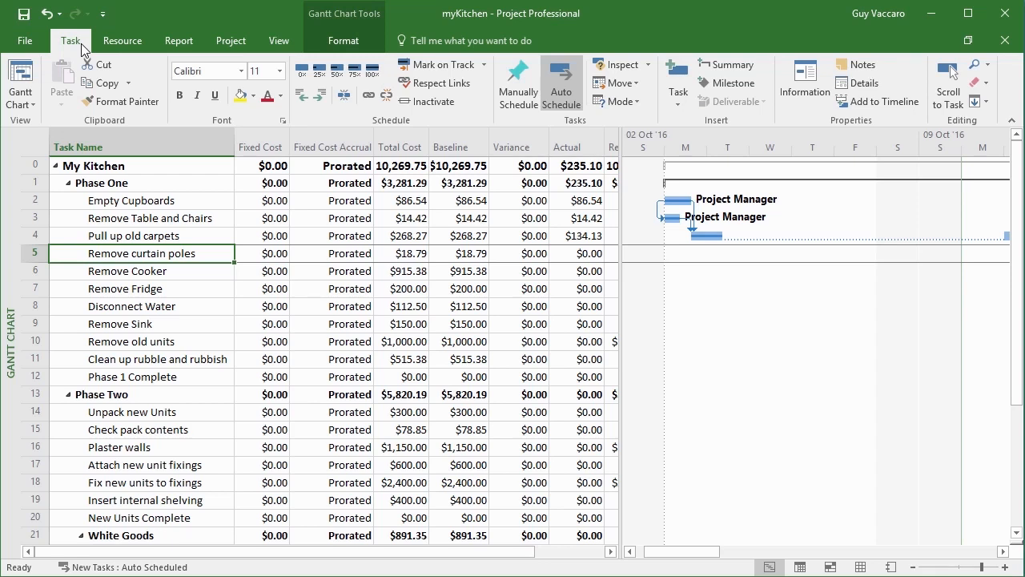
Open Page Setup for printing the Gantt chart and examine the footer and the header's left, center and right sections.
left_click(16, 34)
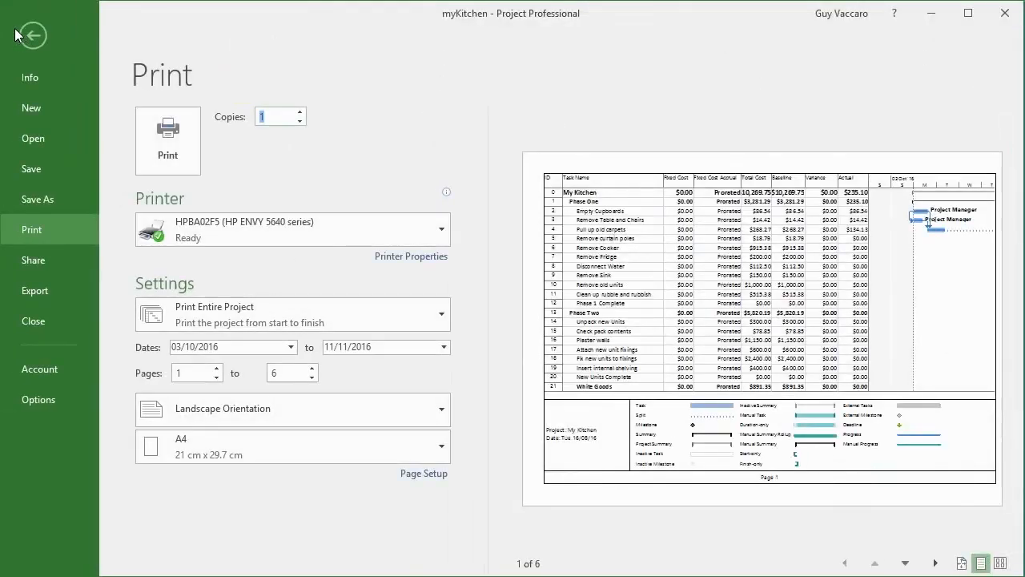
left_click(429, 477)
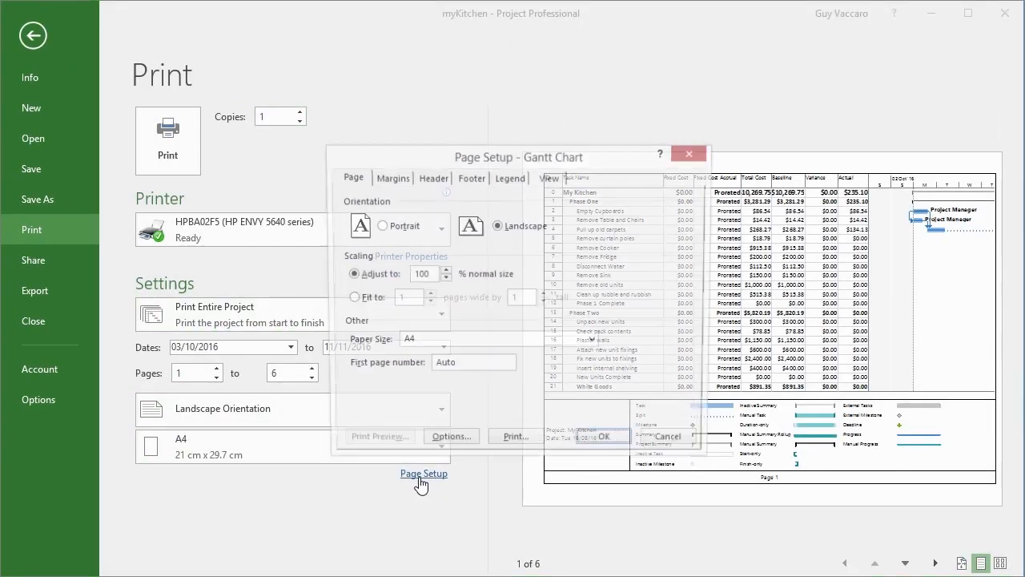
left_click(441, 183)
left_click(460, 181)
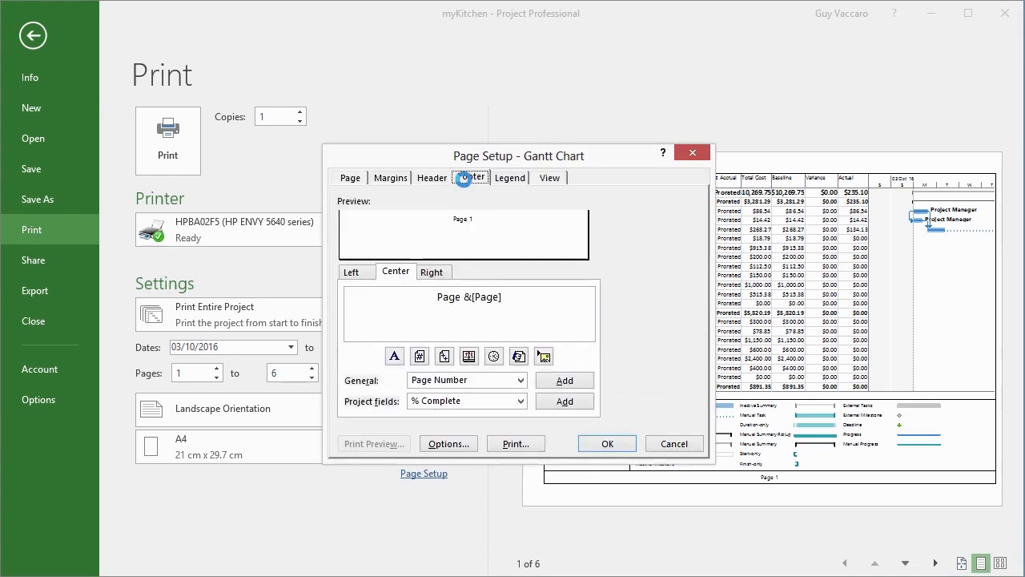
left_click(432, 178)
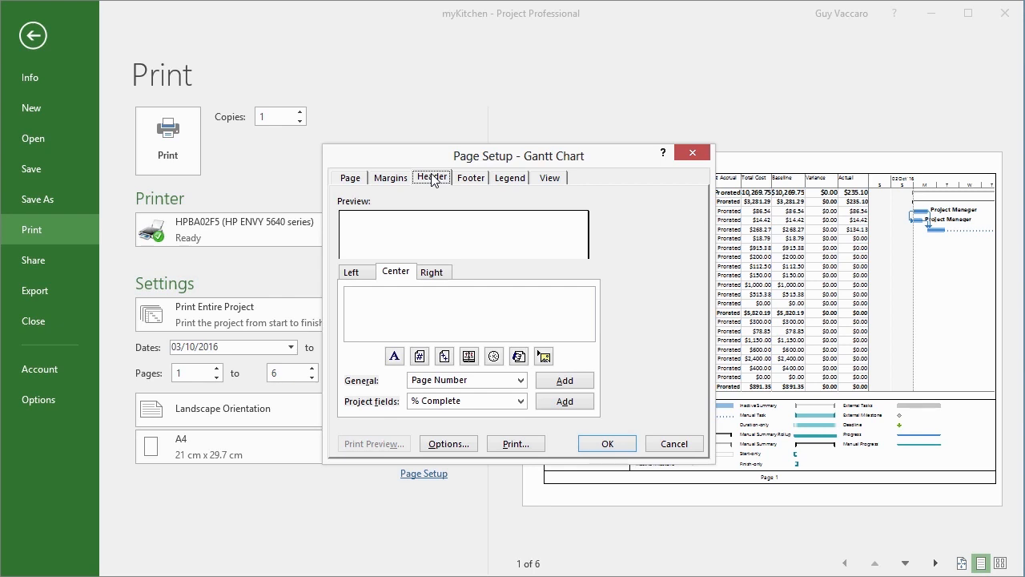
left_click(361, 274)
left_click(408, 277)
left_click(431, 275)
left_click_drag(527, 164, 344, 141)
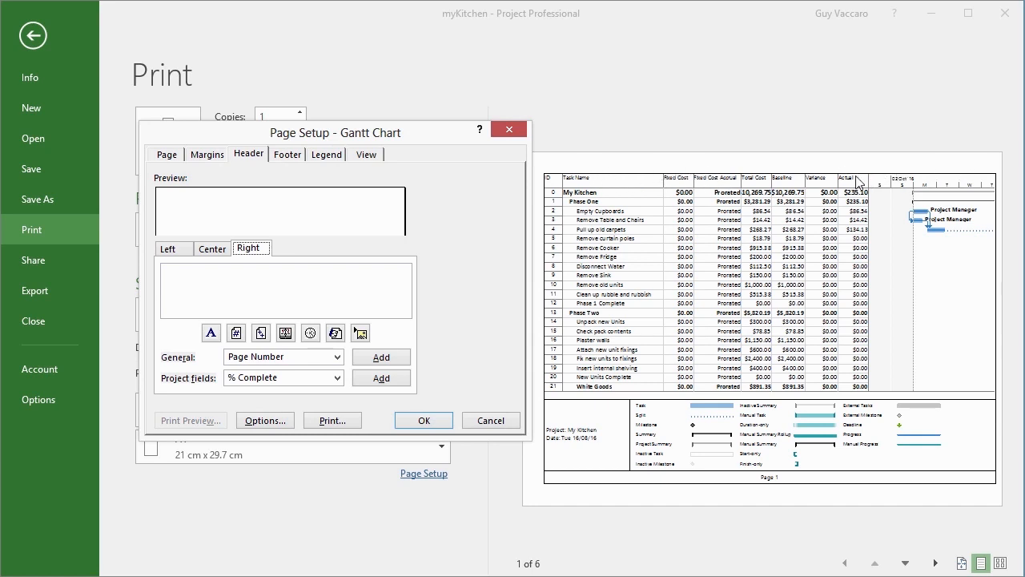
Enter "Guys Great Kitchen" in the left section of the print header and apply the page setup.
left_click(184, 254)
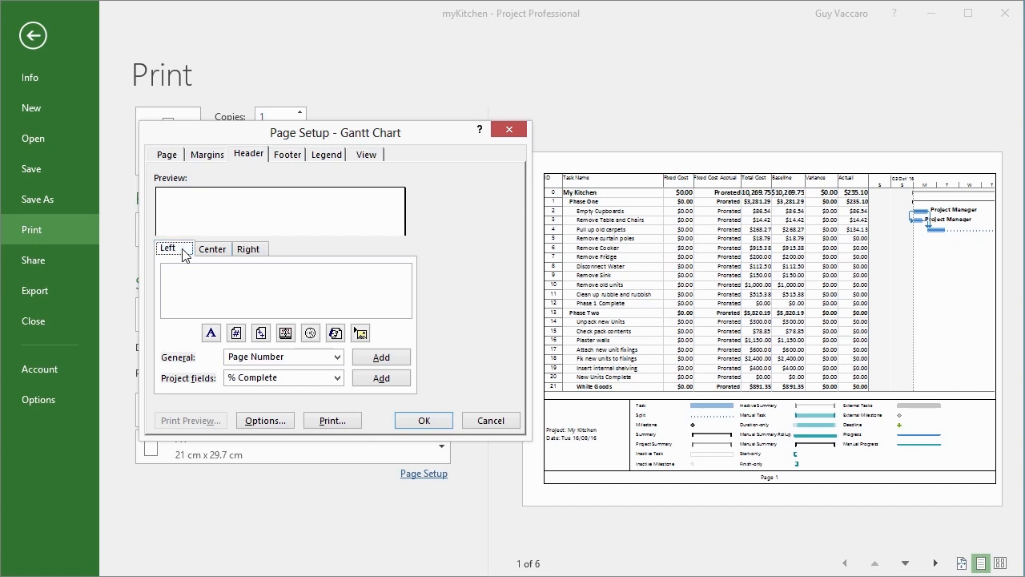
left_click(194, 278)
type("Guys Great Kitchen")
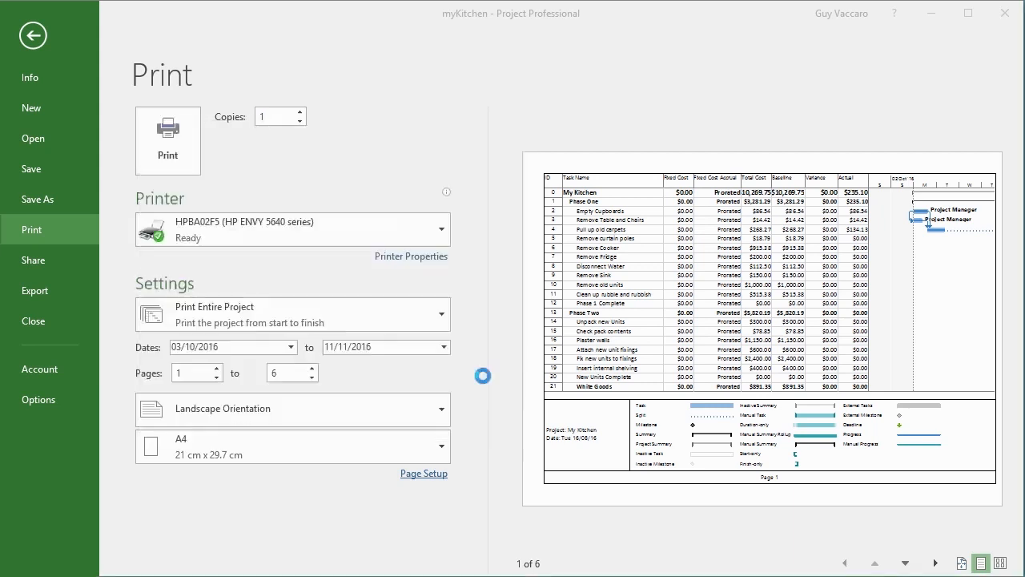
left_click(423, 420)
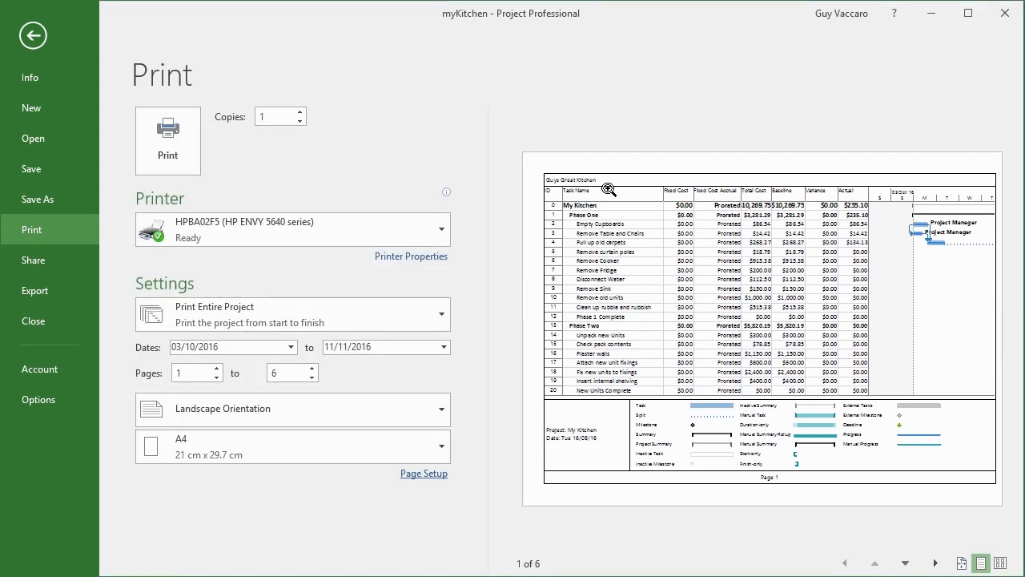
Add the page number to the right section of the print header, preceded by "Pg.".
left_click(424, 473)
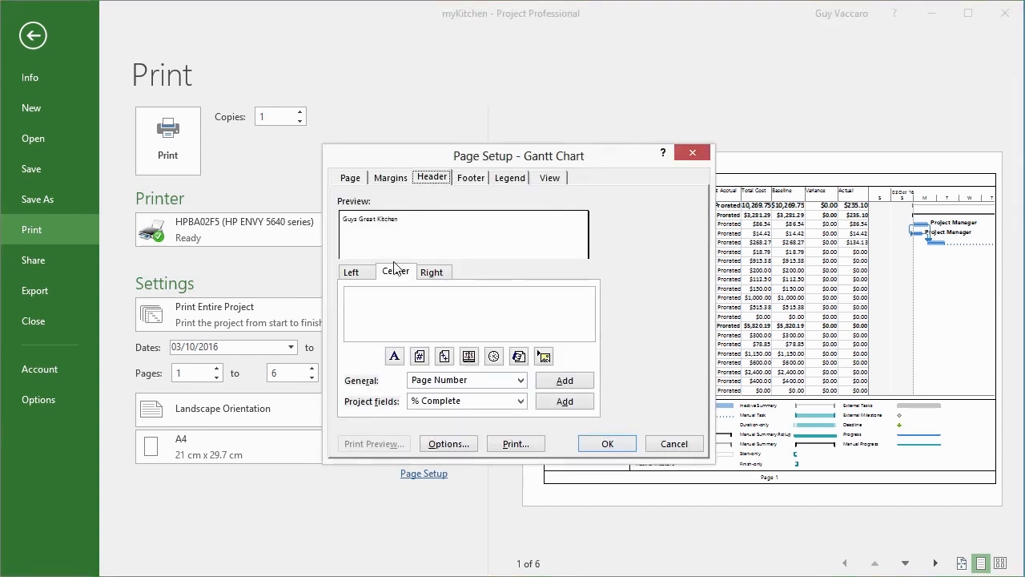
left_click_drag(465, 160, 265, 119)
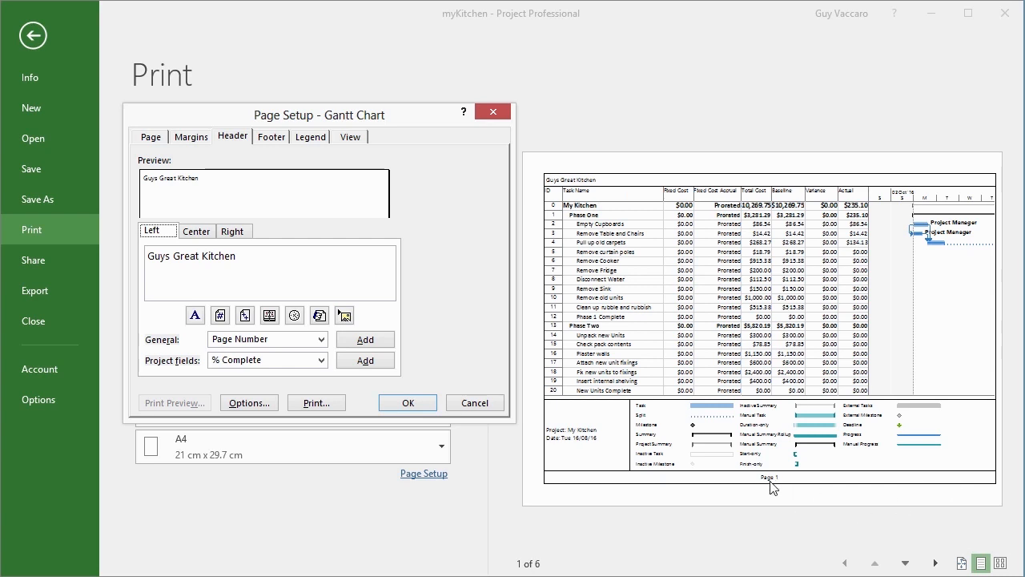
left_click(271, 138)
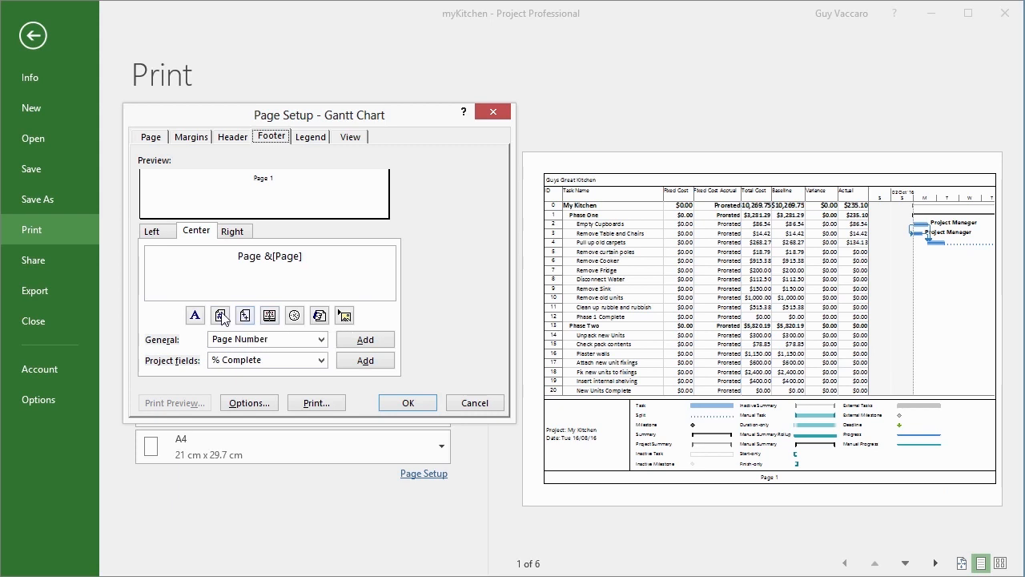
left_click(237, 138)
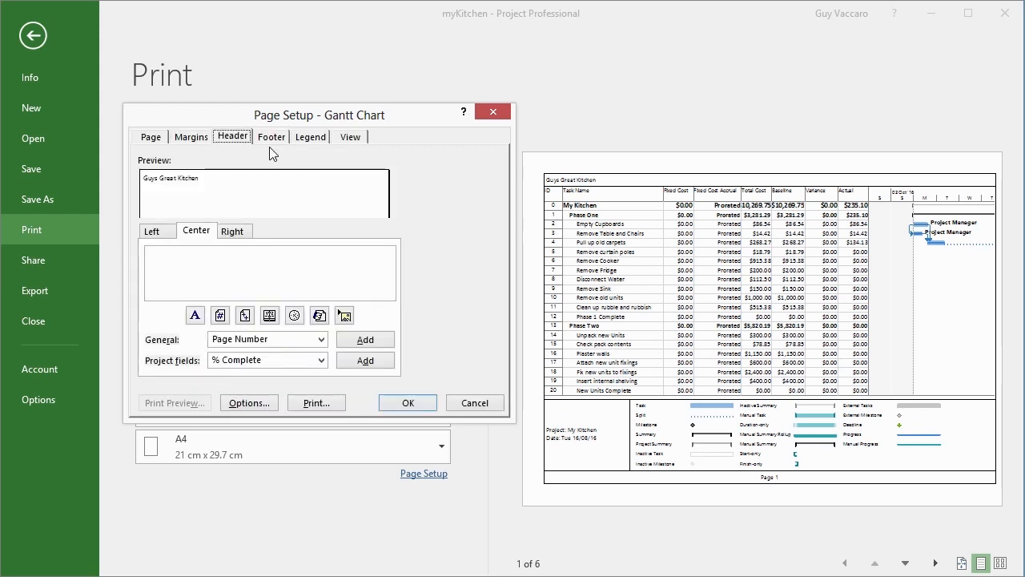
left_click(233, 232)
left_click(221, 314)
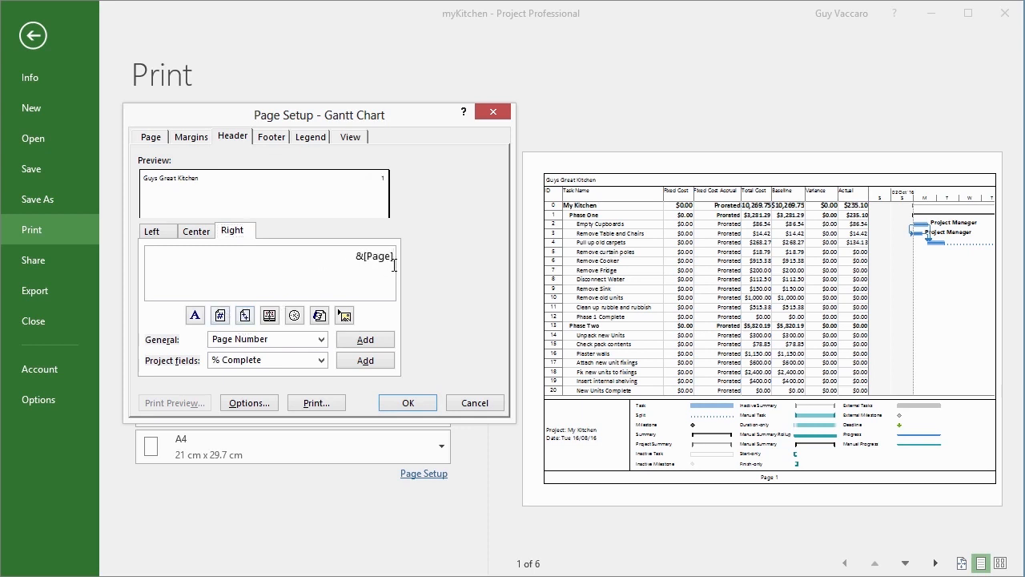
left_click(355, 256)
type("Pg.")
left_click(320, 361)
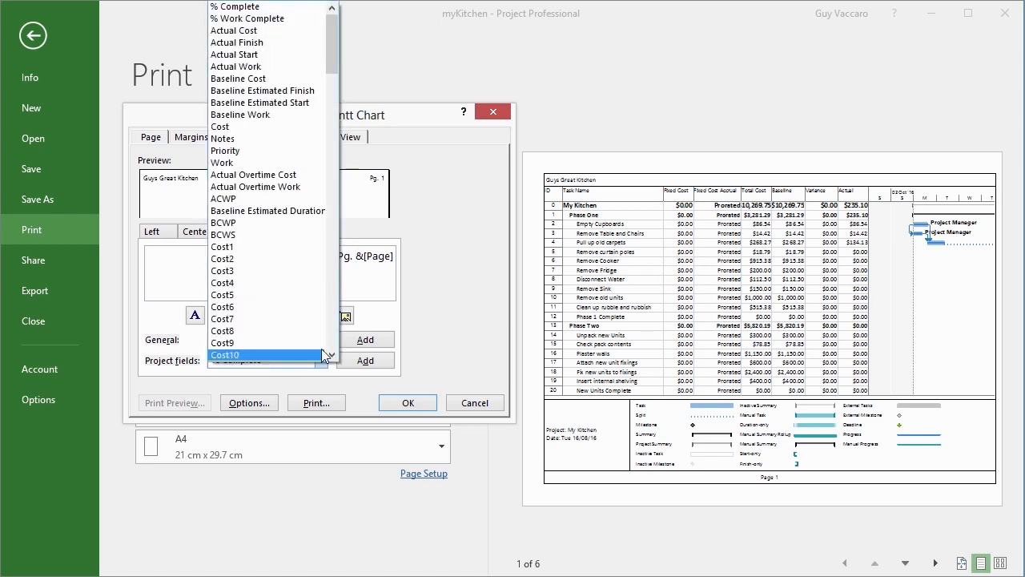
left_click_drag(333, 62, 340, 20)
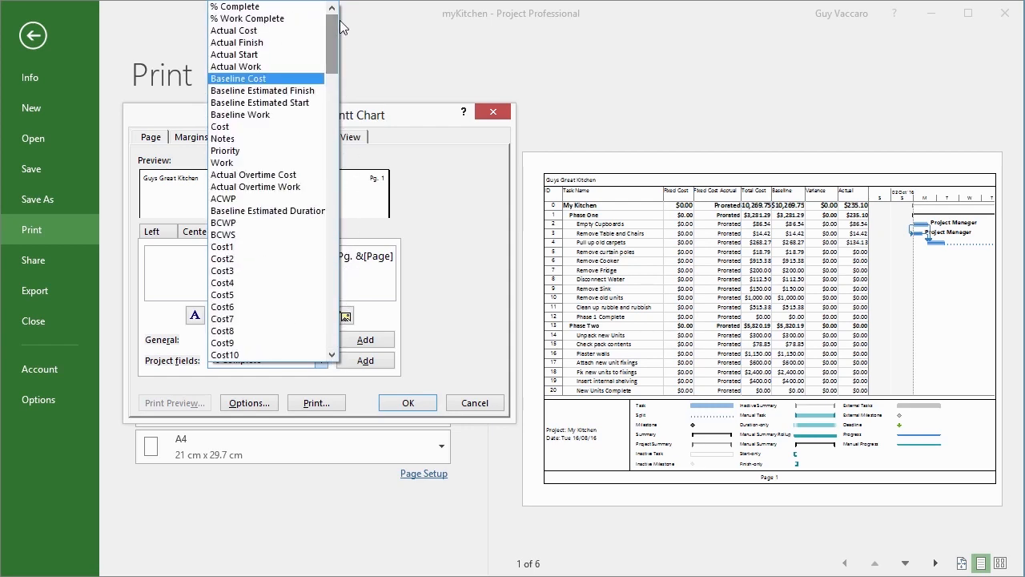
left_click(190, 372)
left_click(319, 340)
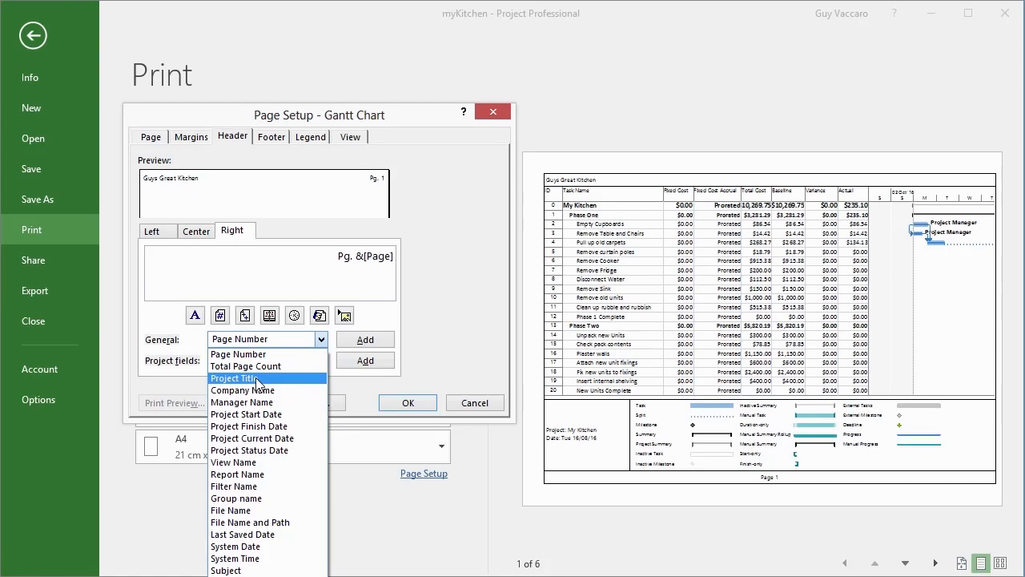
Replace the fixed text in the header's left section with the Project Title field.
left_click(174, 232)
left_click(174, 232)
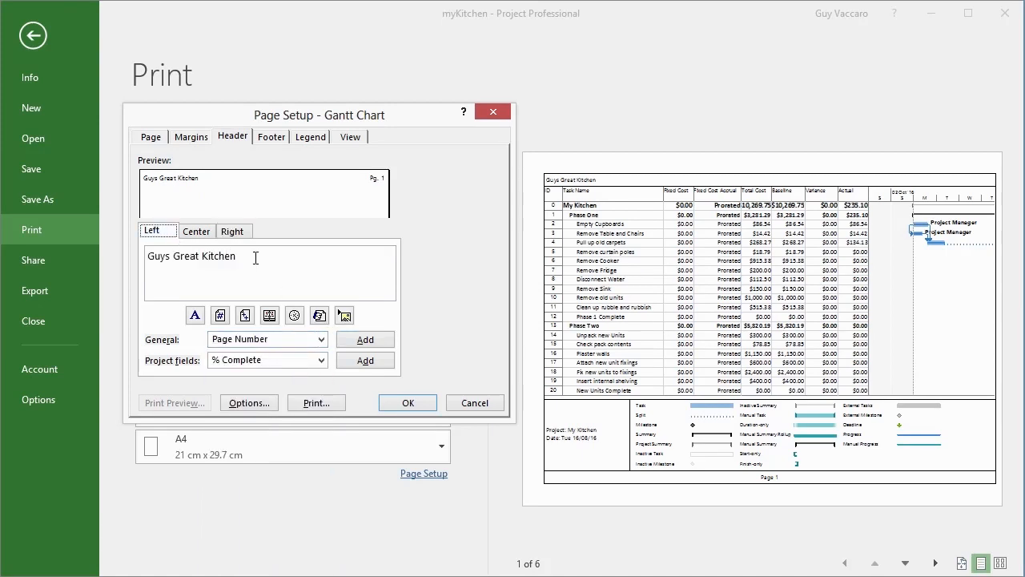
left_click_drag(256, 257, 97, 248)
key("Delete")
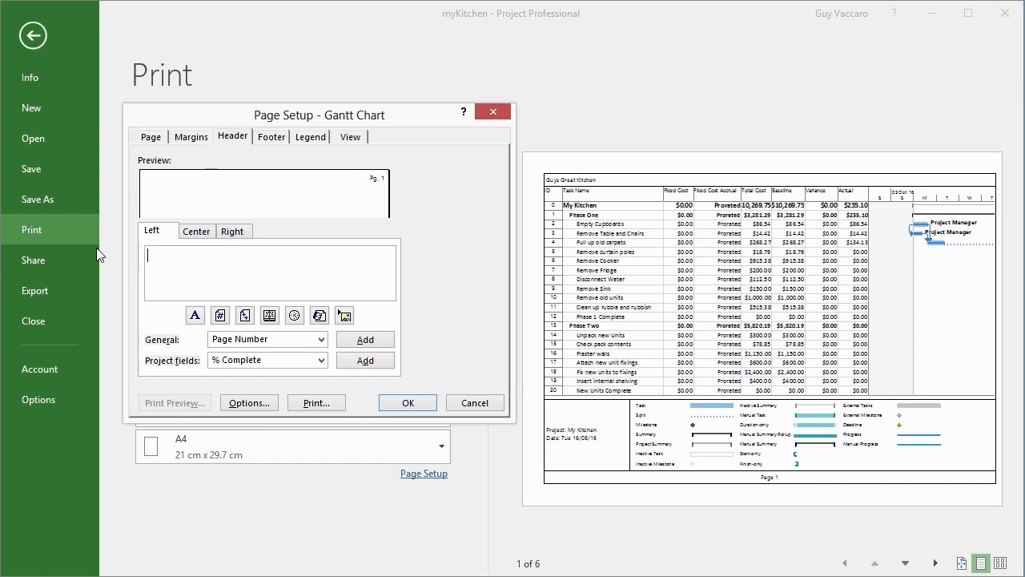
left_click(322, 340)
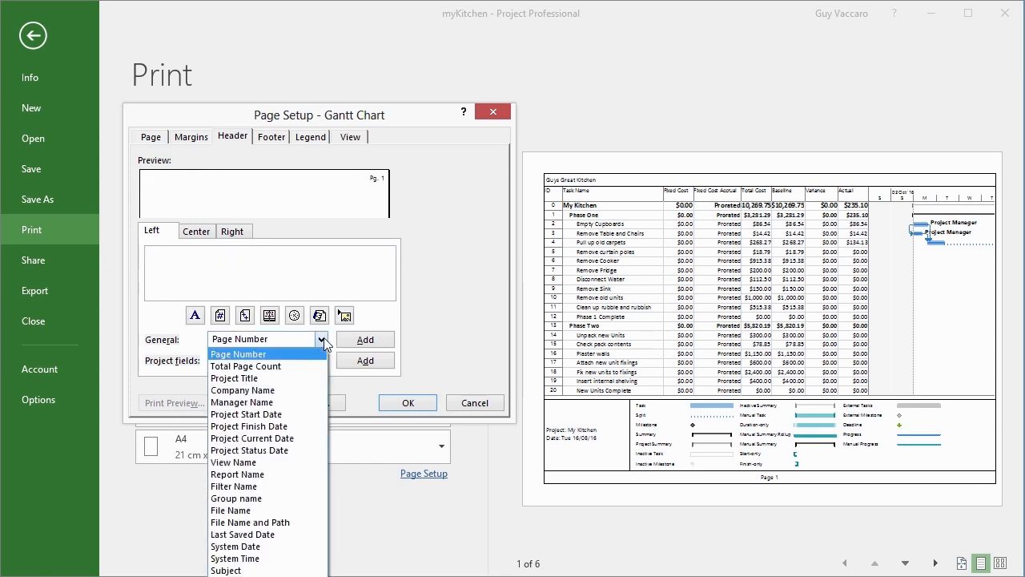
left_click(240, 378)
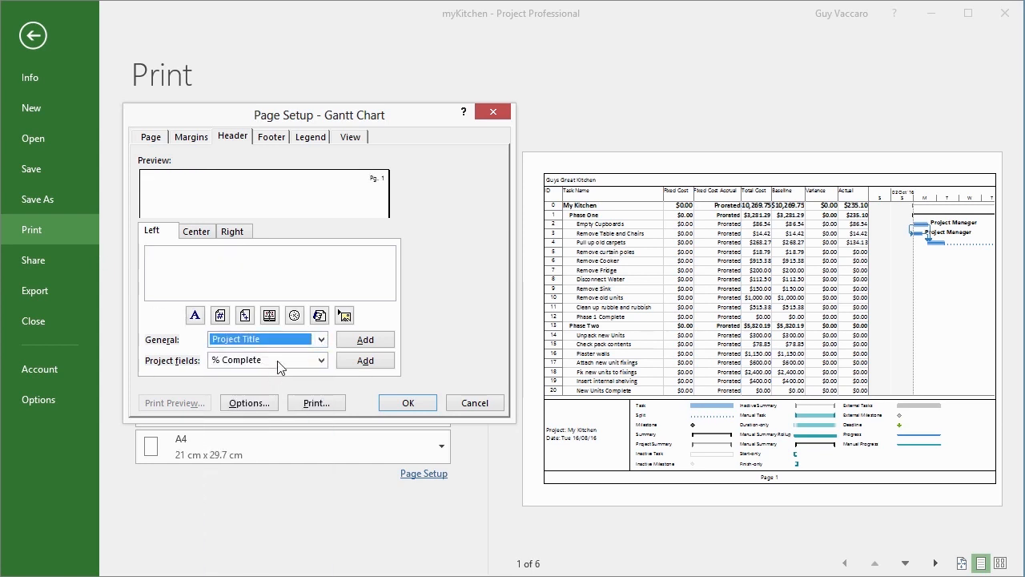
left_click(362, 340)
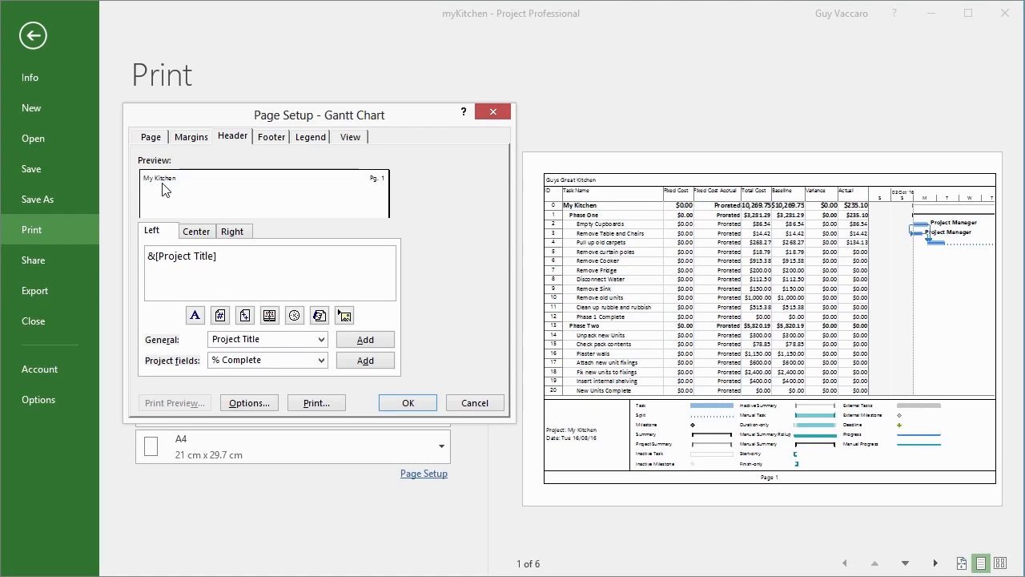
Append " . " and the Manager Name field after the project title in the left header section, and apply the page setup.
left_click(311, 339)
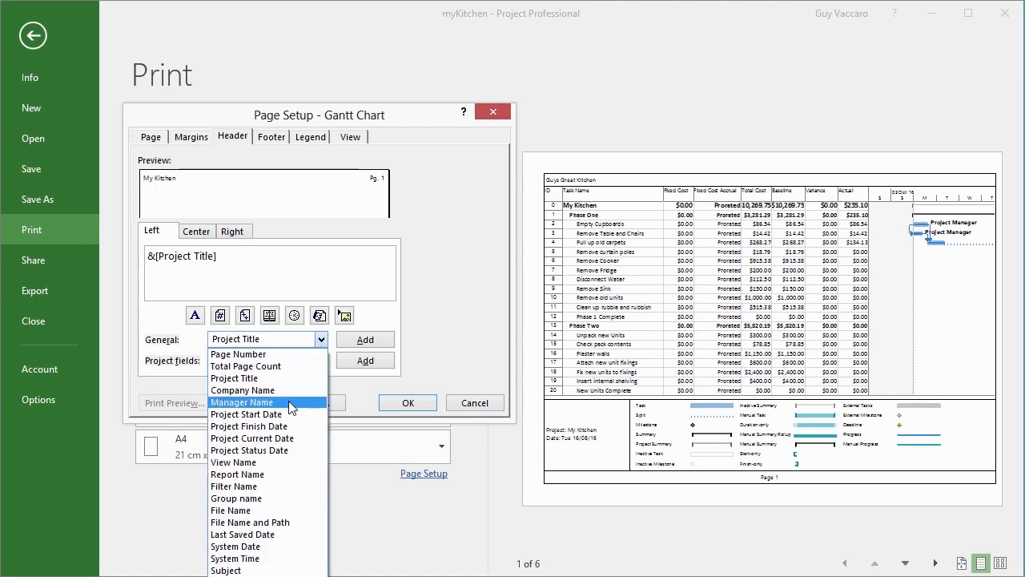
left_click(240, 260)
left_click(241, 259)
type(".")
left_click(322, 340)
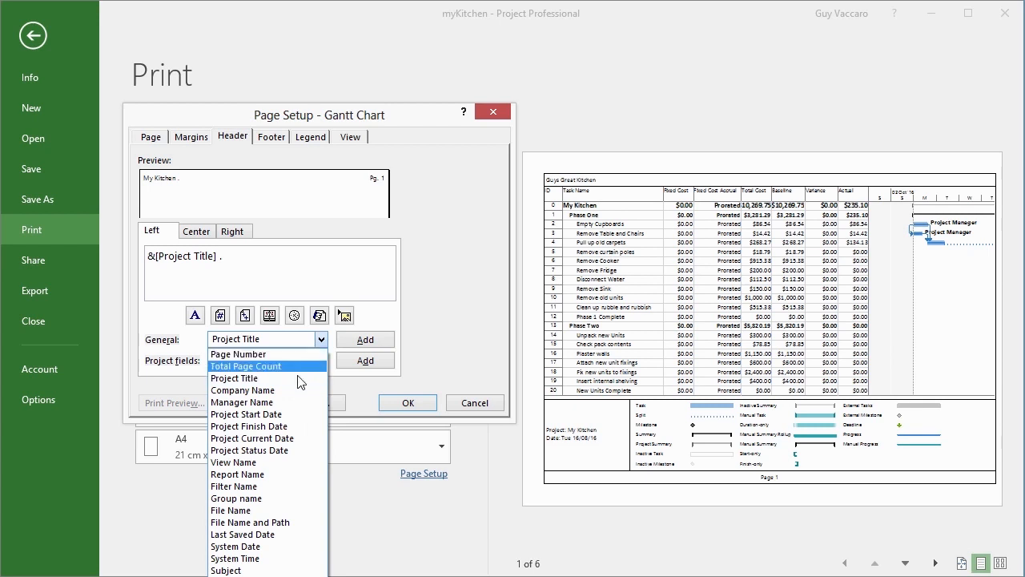
left_click(297, 402)
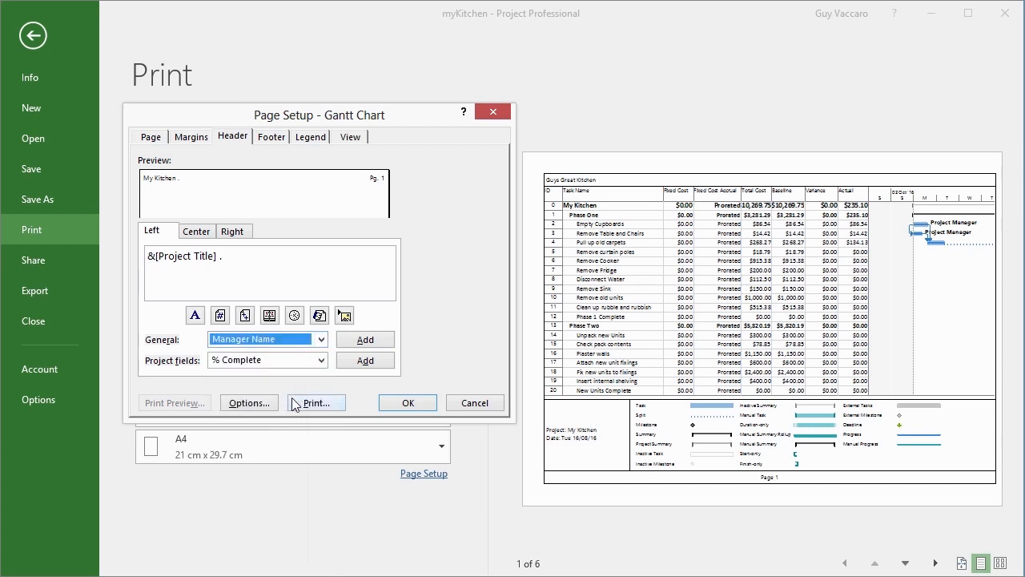
left_click(364, 343)
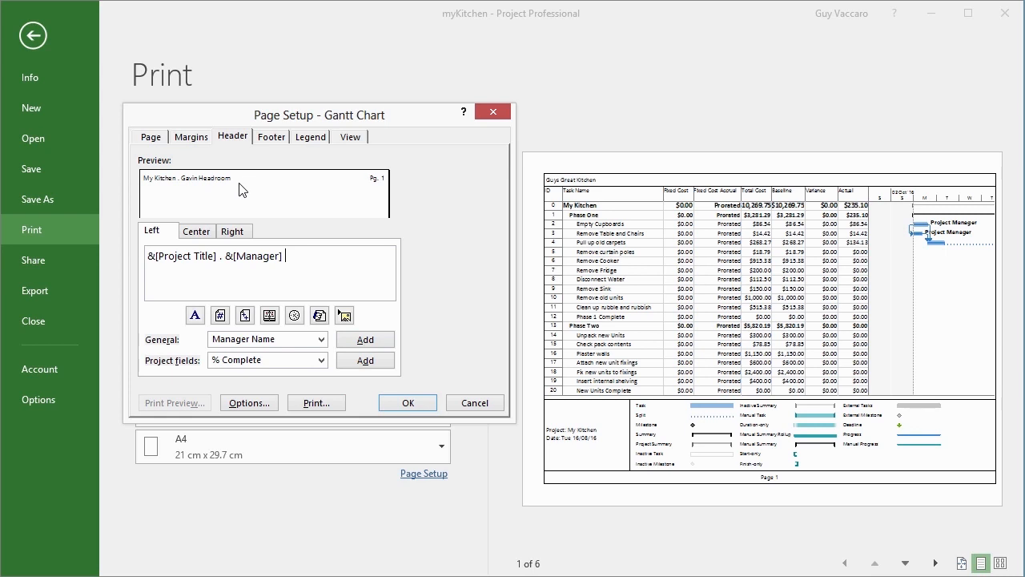
left_click(422, 402)
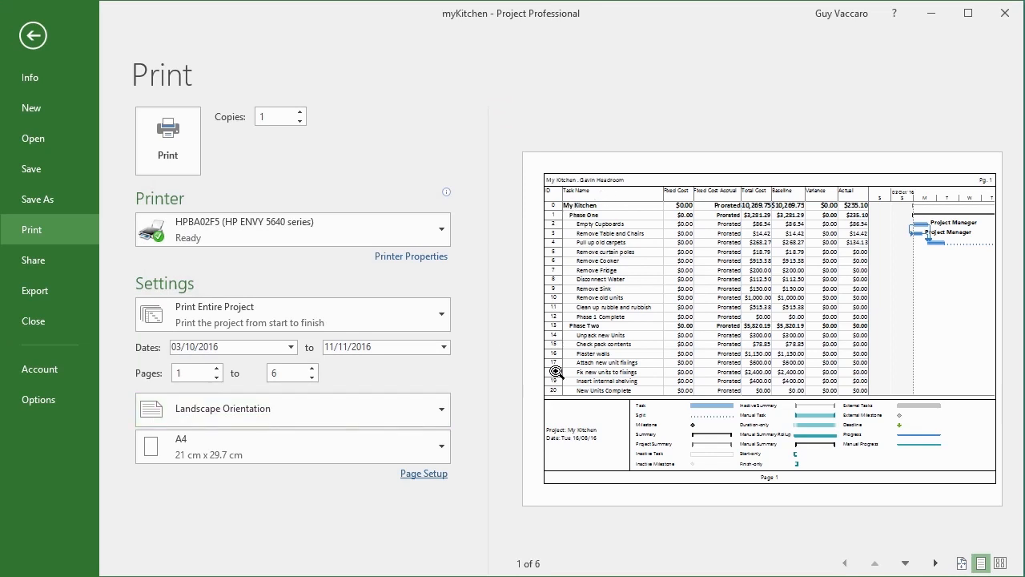
Enter a different manager's full name in the summary section of the project's advanced properties and save the change.
left_click(39, 39)
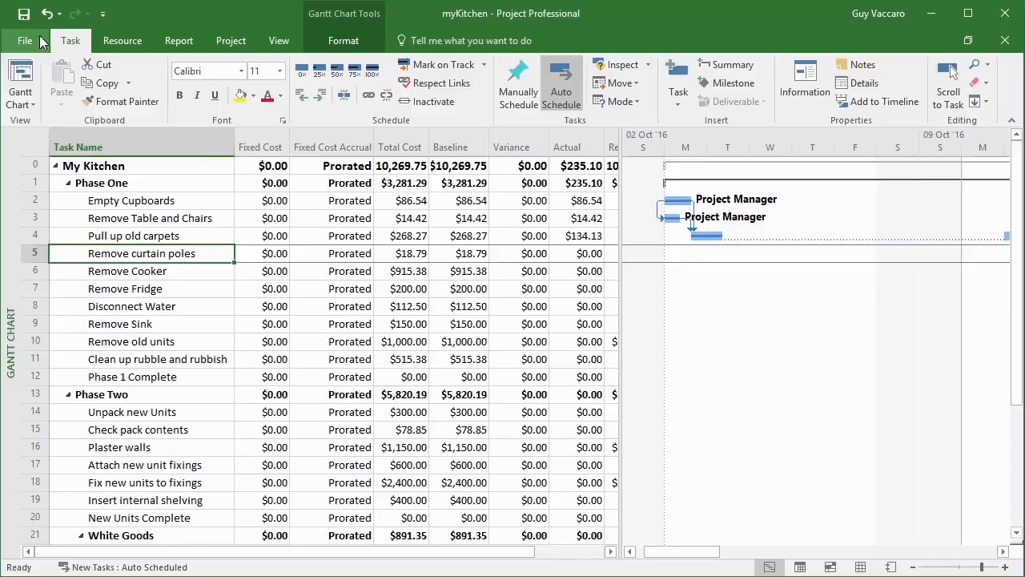
left_click(37, 37)
left_click(742, 177)
left_click(720, 199)
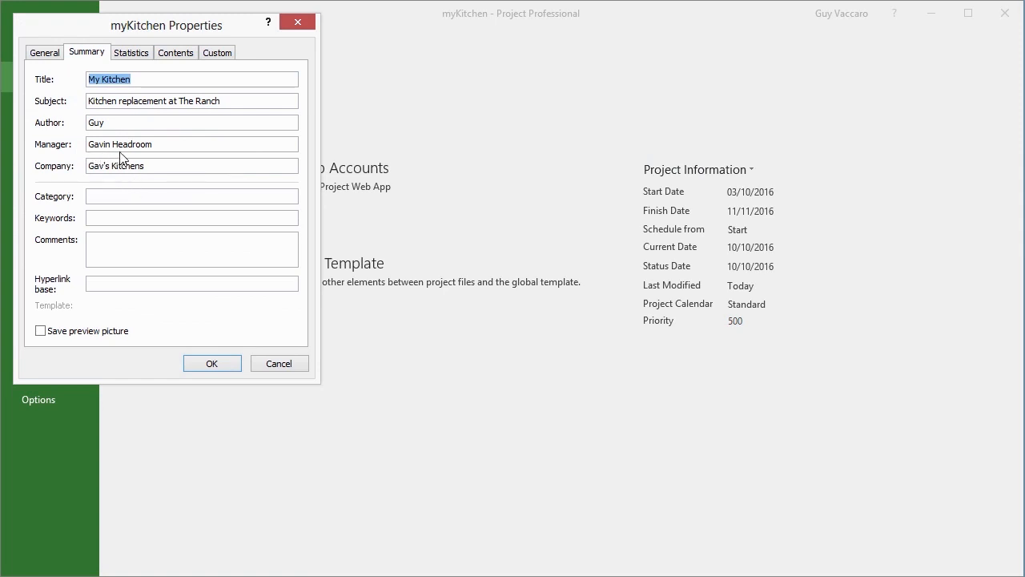
left_click_drag(167, 147, 74, 143)
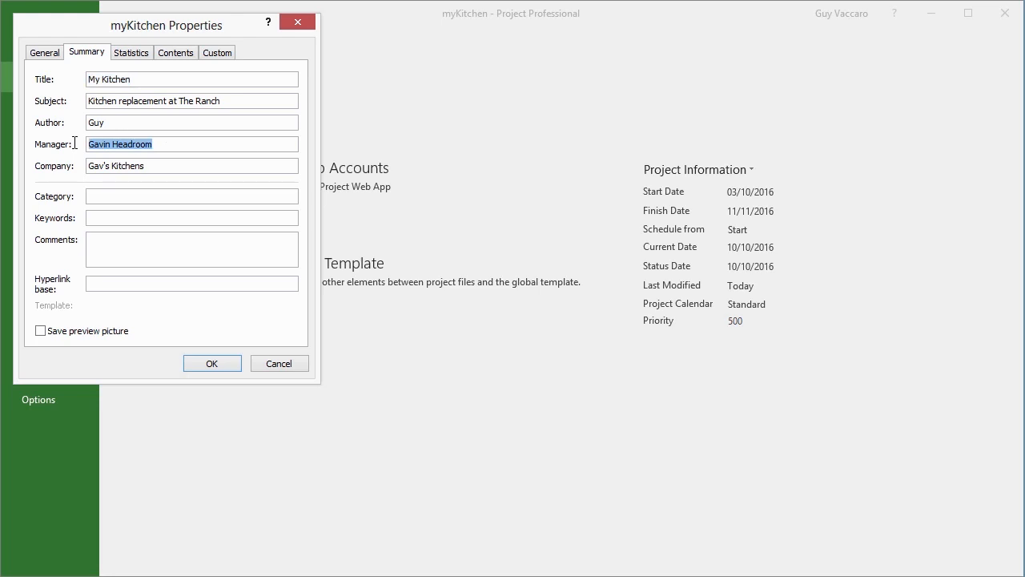
type("Jayne Barnes")
left_click(201, 362)
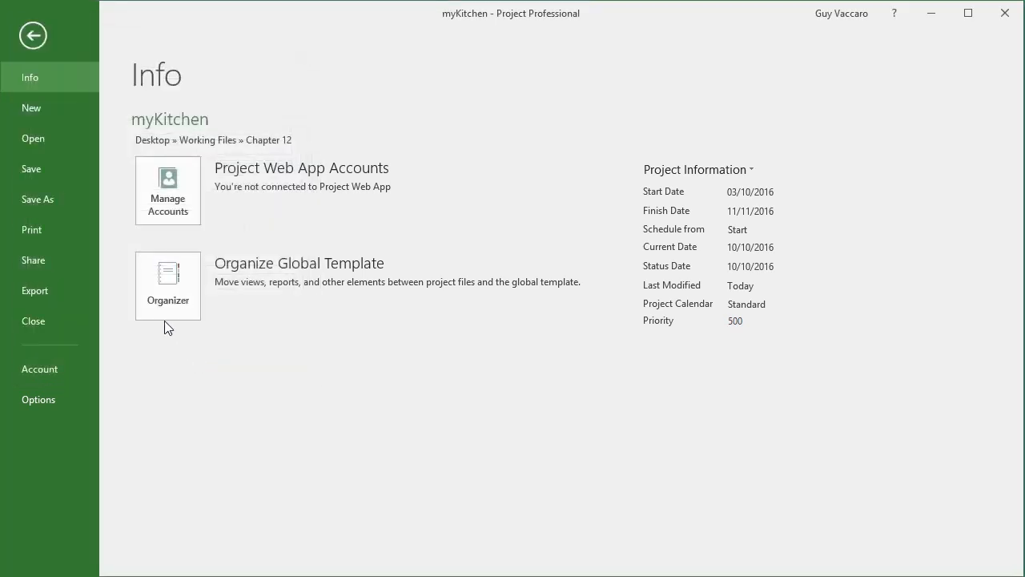
Examine the manager name in the page header of the print preview up close.
left_click(49, 229)
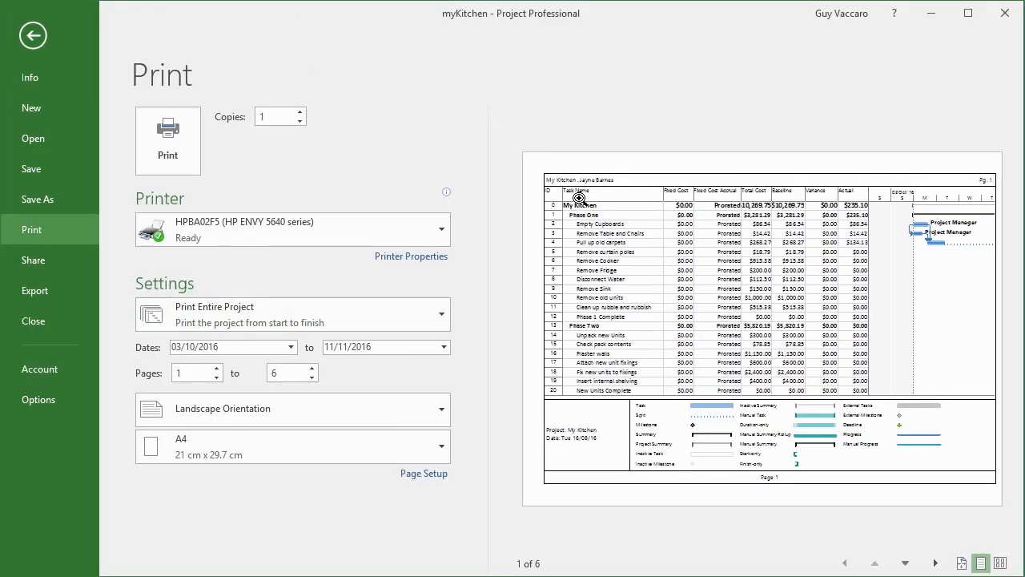
left_click(591, 185)
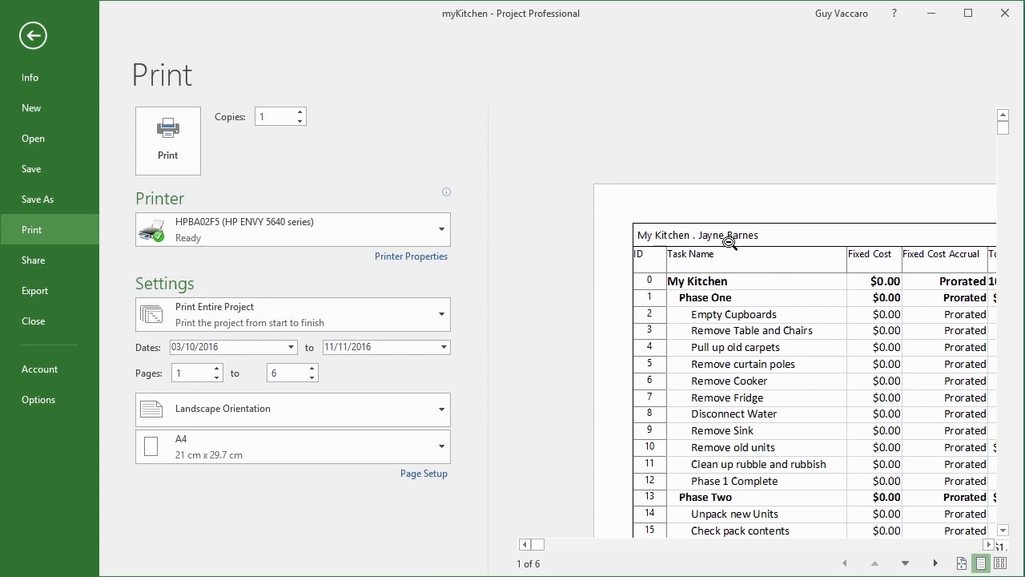
left_click(729, 242)
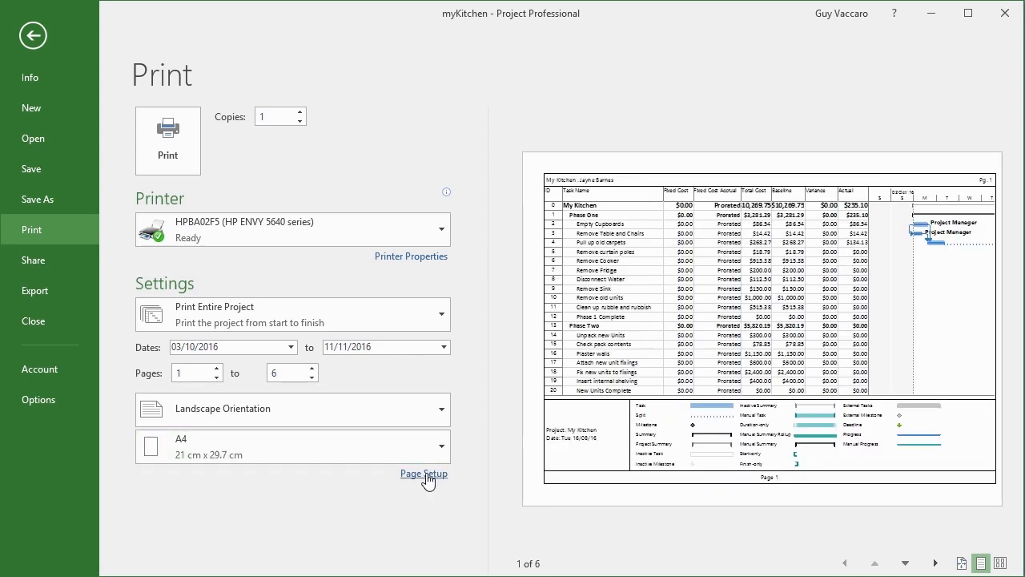
Review the header's left section in the page setup and the general and project fields available for it.
left_click(425, 474)
left_click(465, 178)
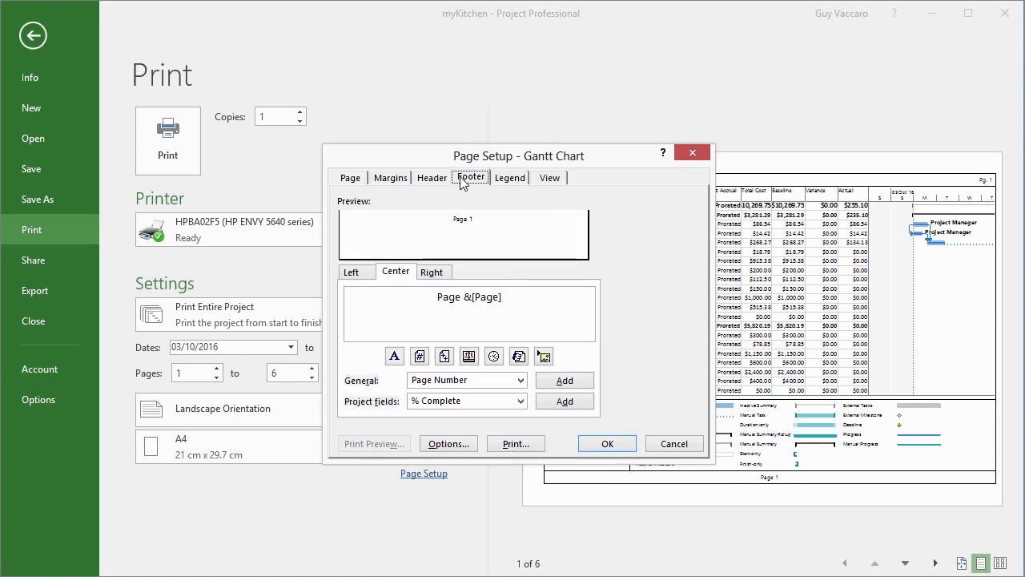
left_click(435, 178)
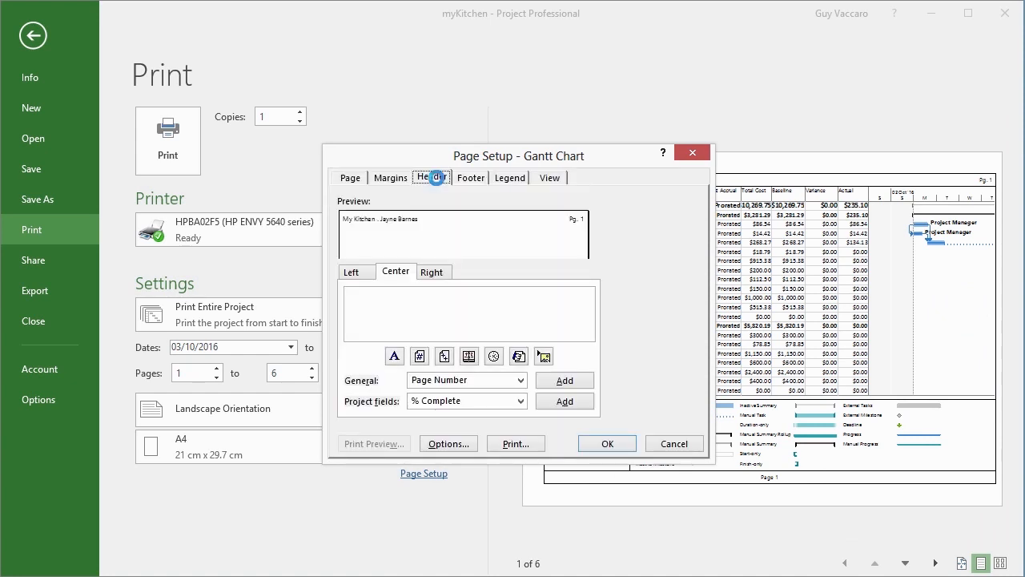
left_click(354, 277)
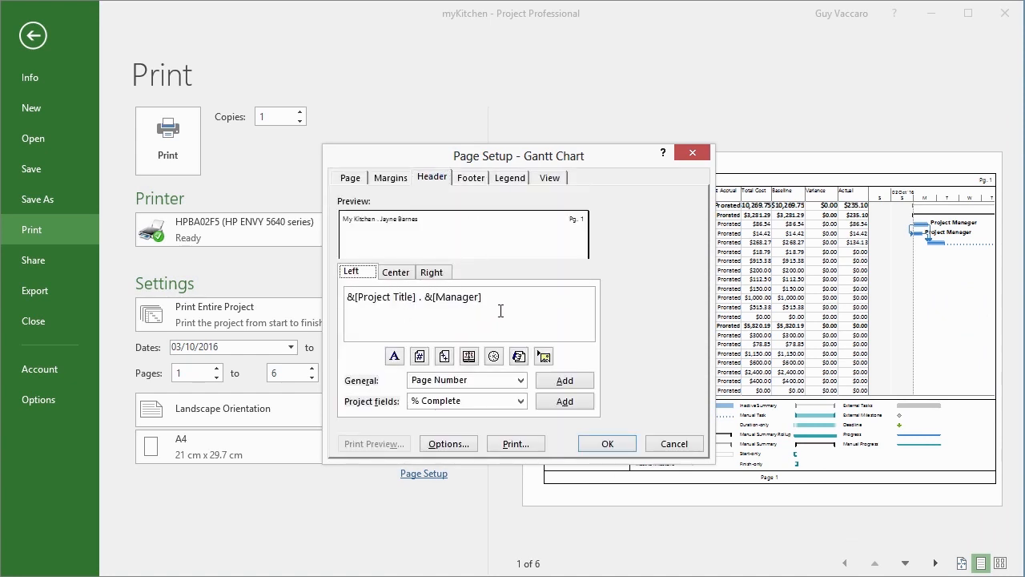
left_click(521, 380)
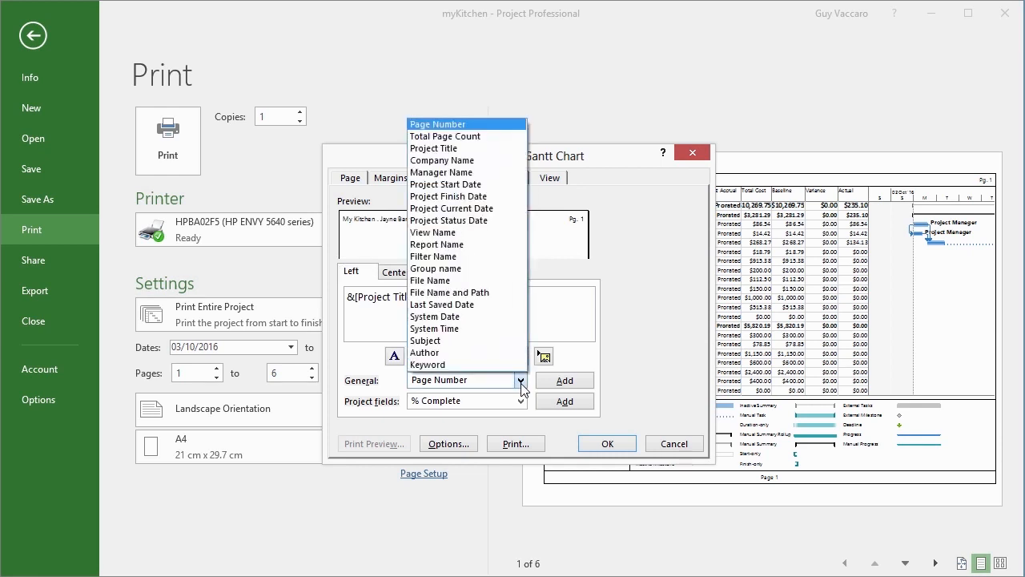
left_click(521, 382)
left_click(520, 401)
left_click(520, 403)
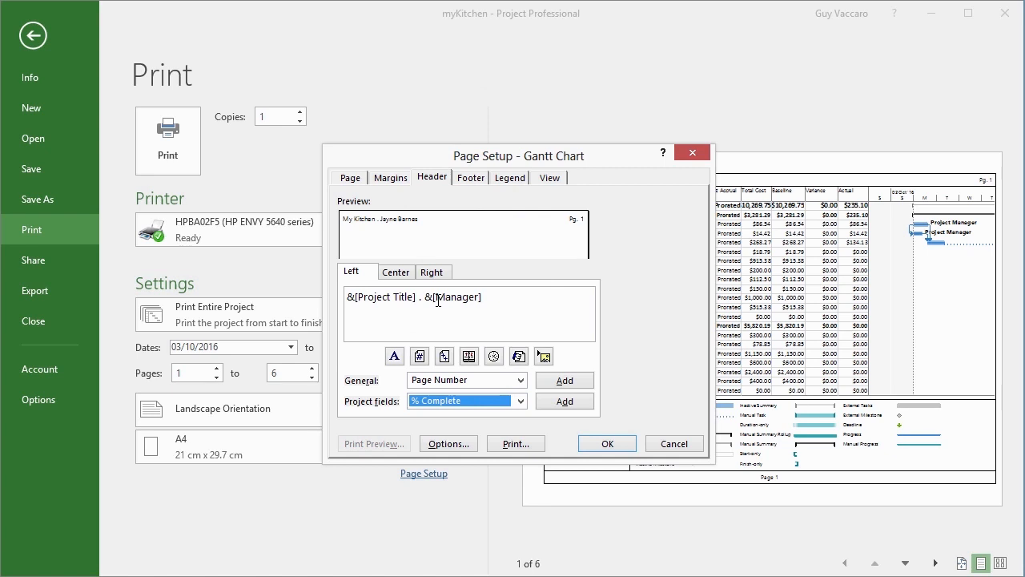
Add the File Name and Path field to the right section of the page footer.
left_click(481, 179)
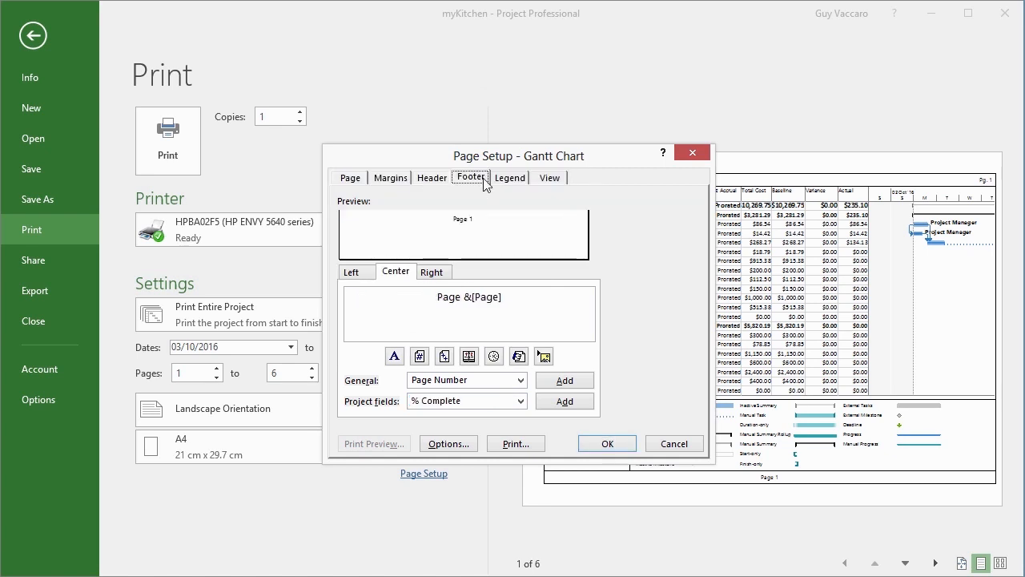
left_click(435, 273)
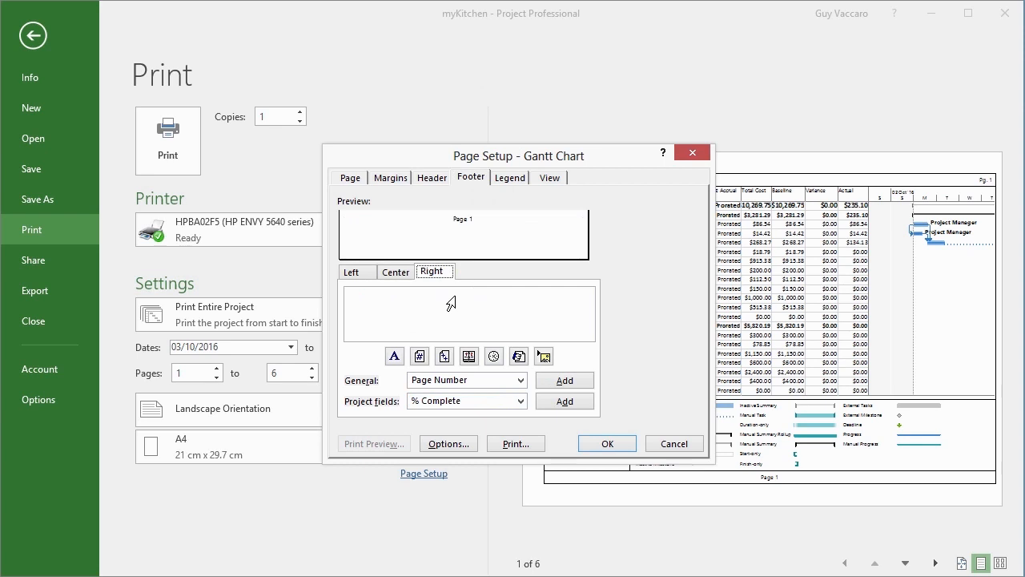
left_click(519, 382)
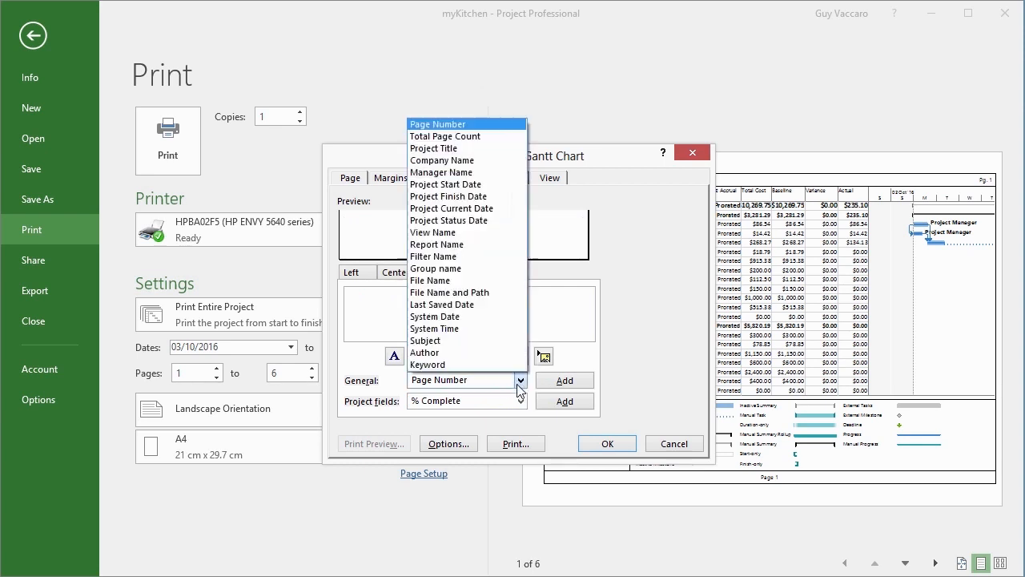
left_click(465, 298)
left_click(586, 381)
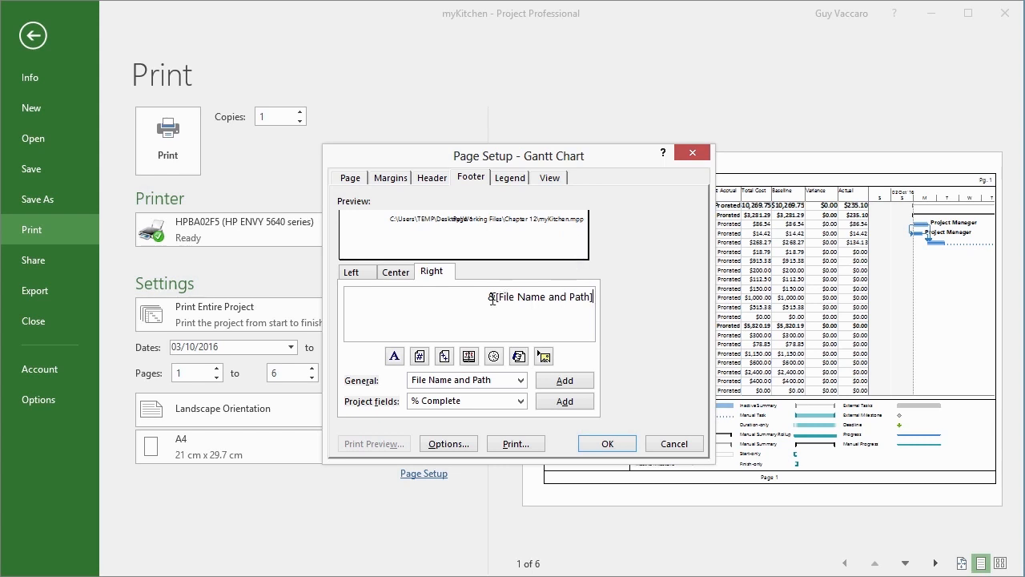
Set the font size of the file name and path field in the right footer section to 8 and apply the page setup.
left_click_drag(490, 298, 605, 303)
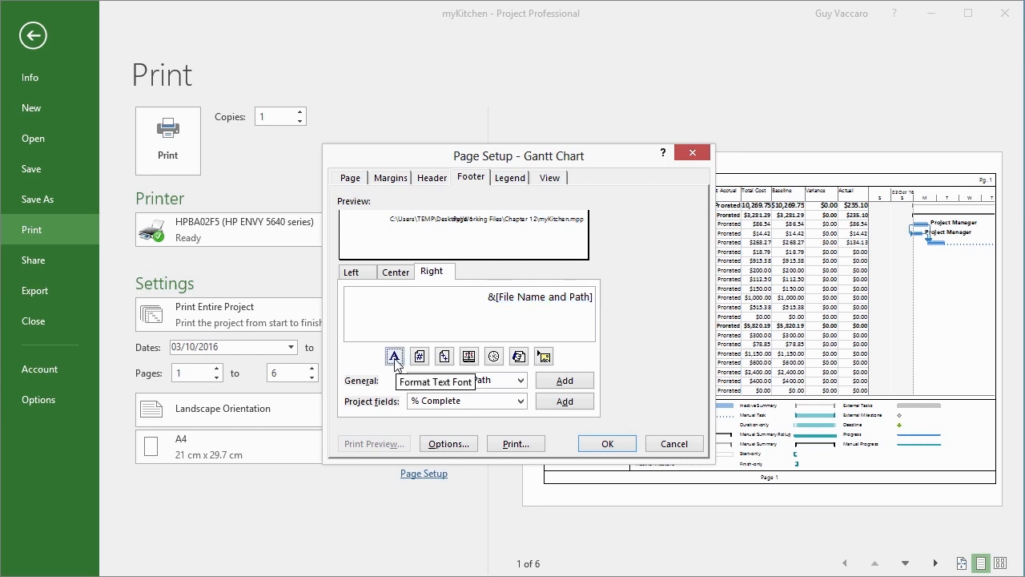
left_click(395, 356)
left_click(621, 269)
left_click(621, 269)
left_click(587, 269)
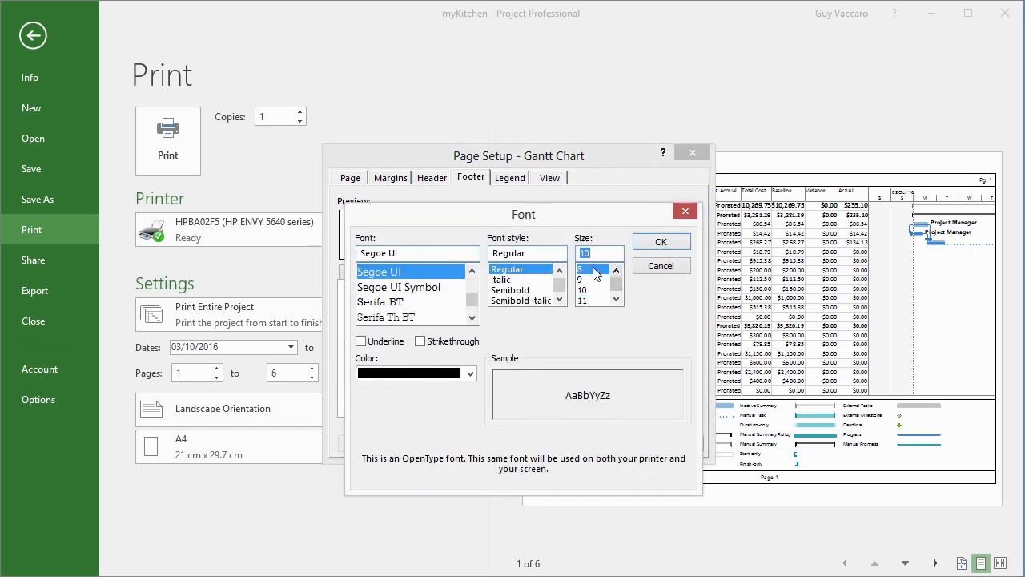
left_click(662, 242)
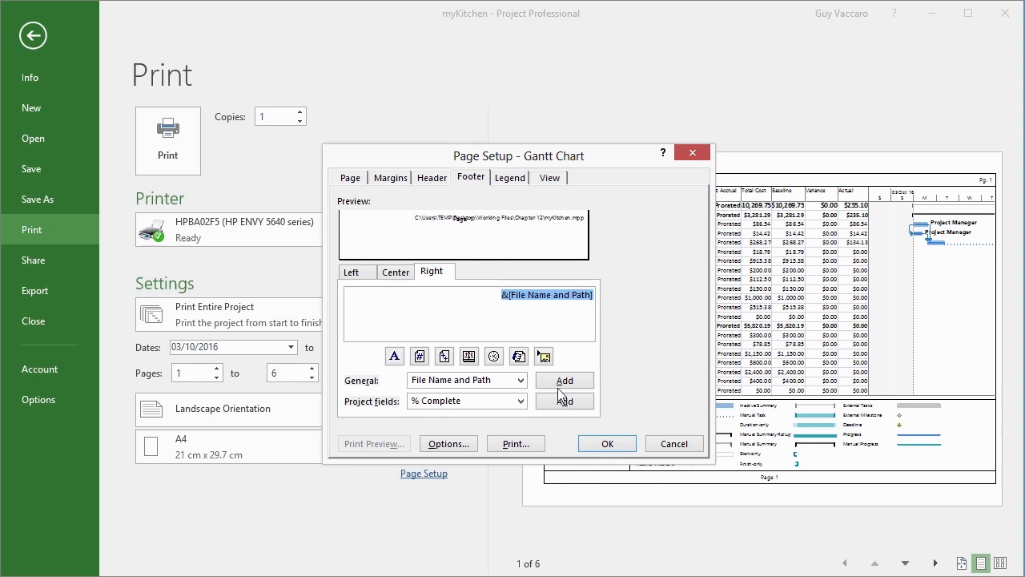
left_click(607, 446)
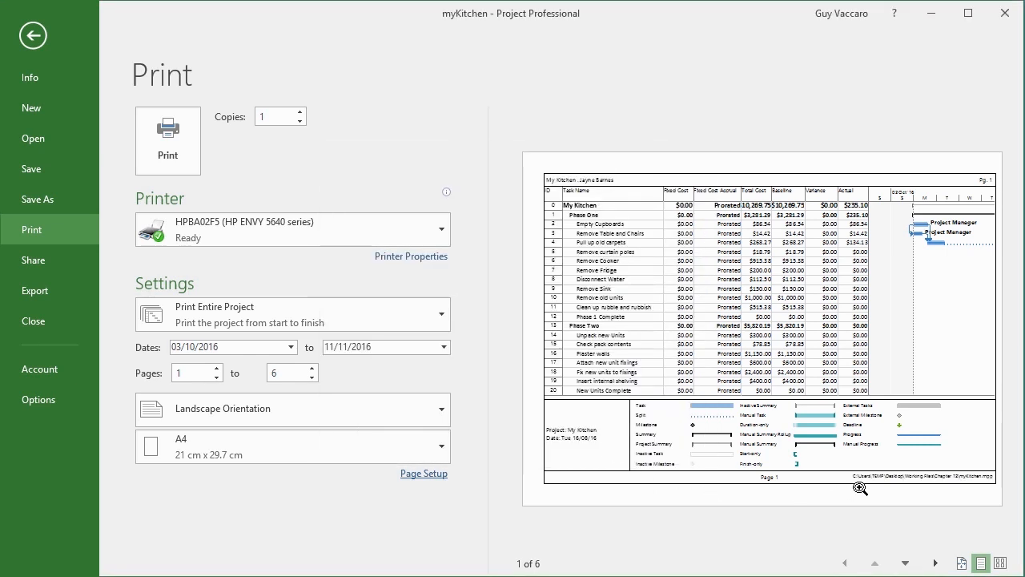
Examine the file path in the print preview's footer up close, and review the header and footer settings in the page setup.
left_click(924, 479)
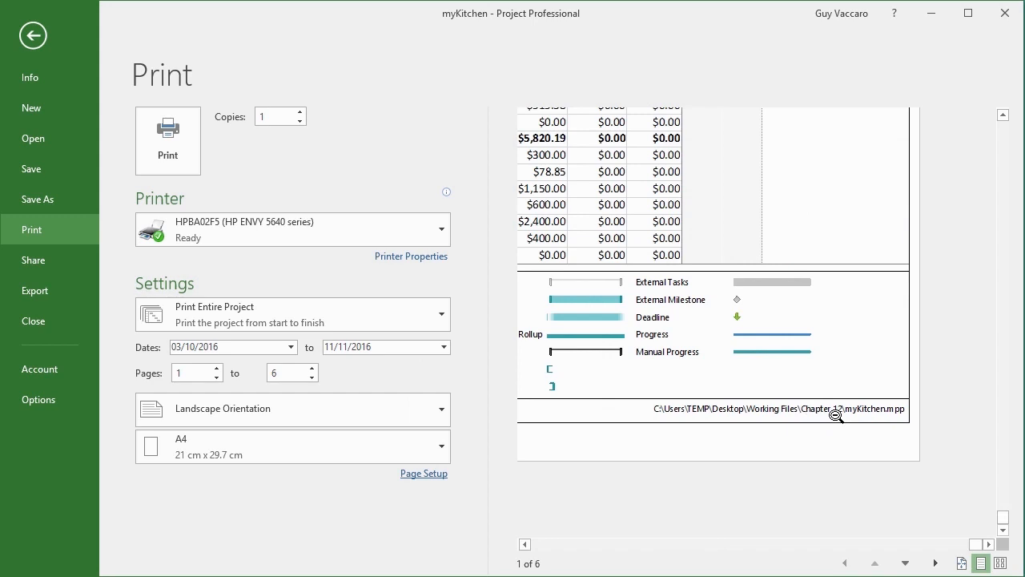
left_click(835, 415)
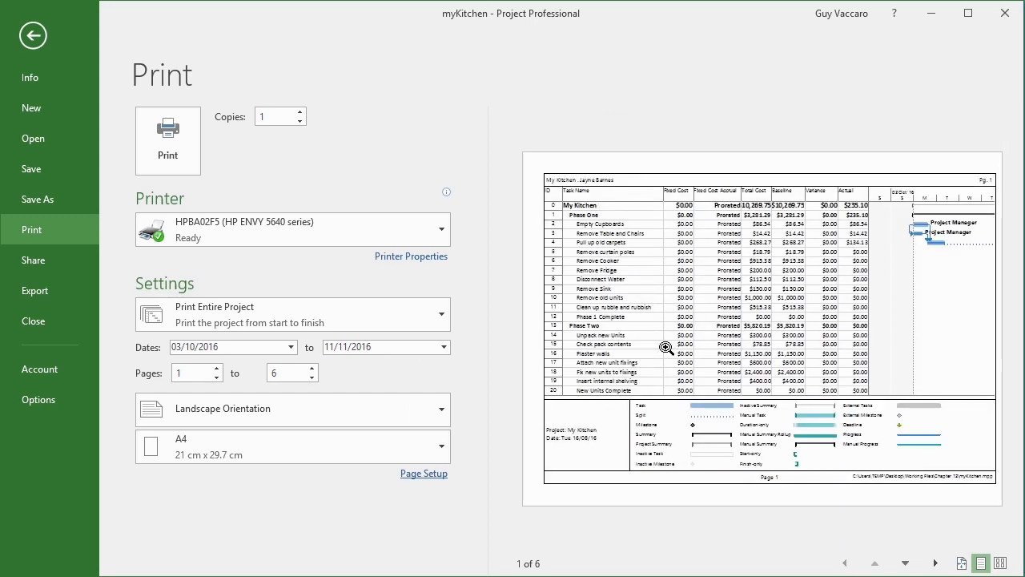
left_click(415, 474)
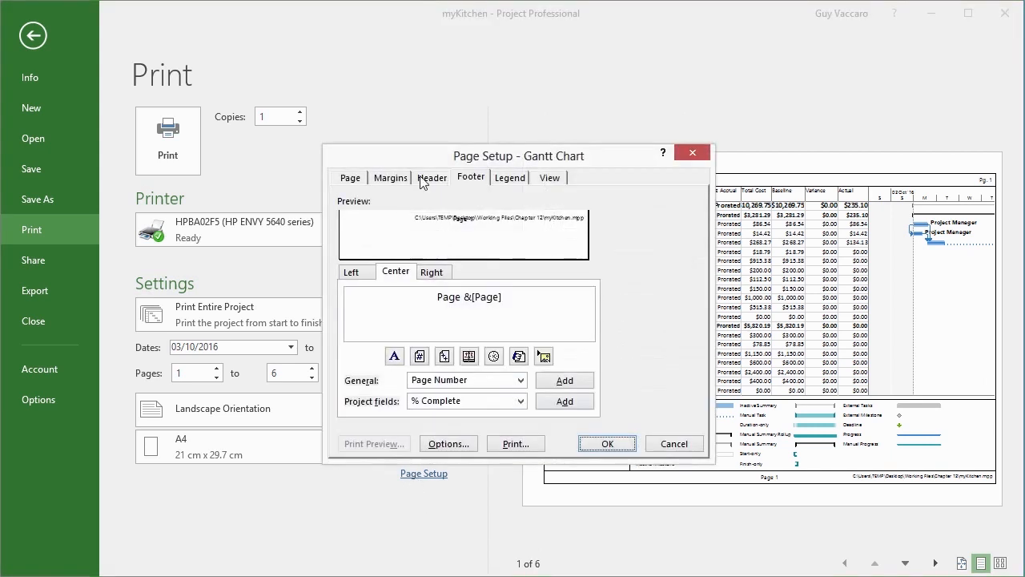
left_click(425, 180)
left_click(469, 182)
left_click(621, 447)
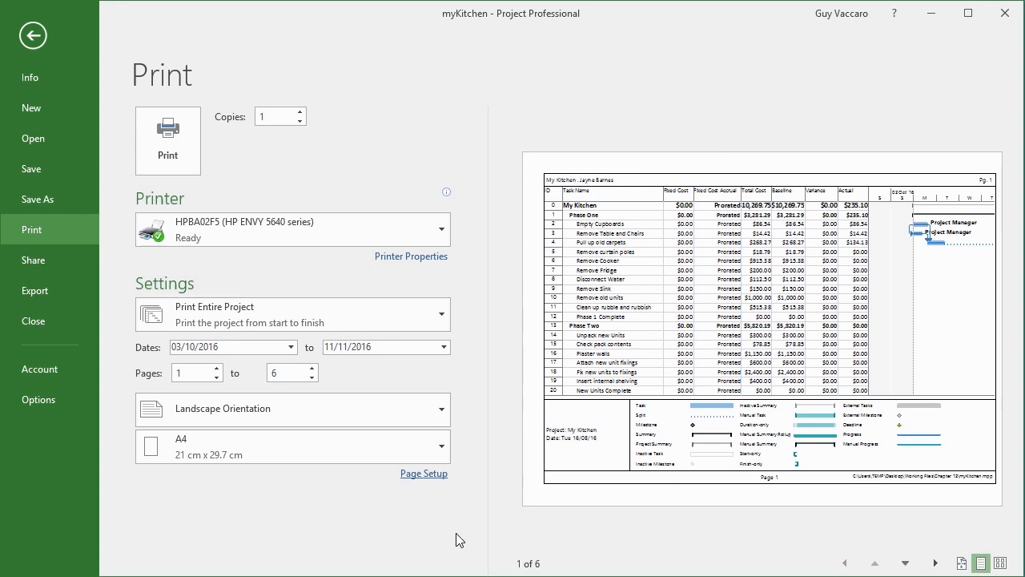
Examine the list of available printers without changing the selected one.
left_click(446, 229)
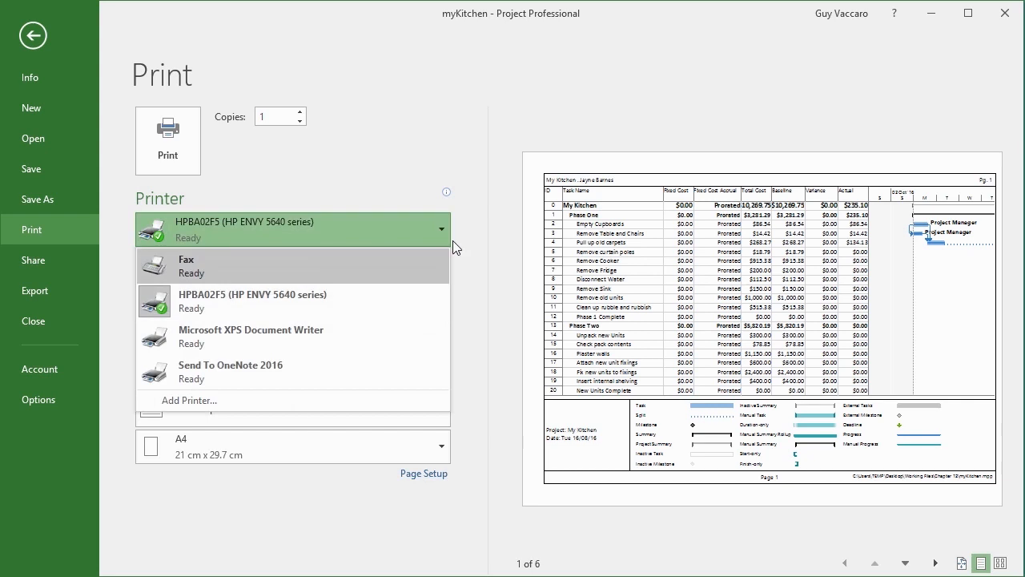
left_click(471, 258)
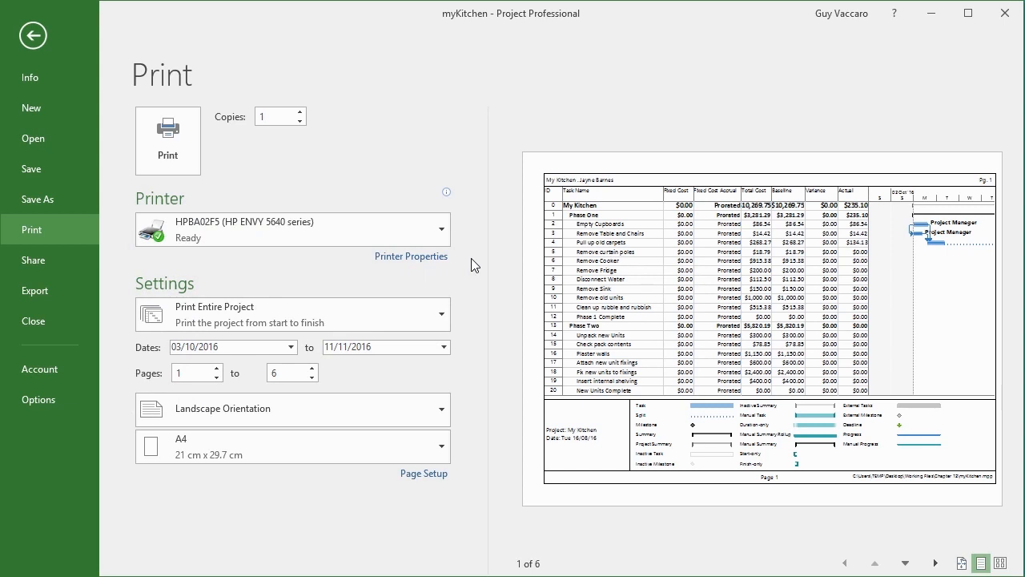
Start a PDF export of the project to the Chapter 12 folder with the file name myKitchenPrint.
left_click(72, 296)
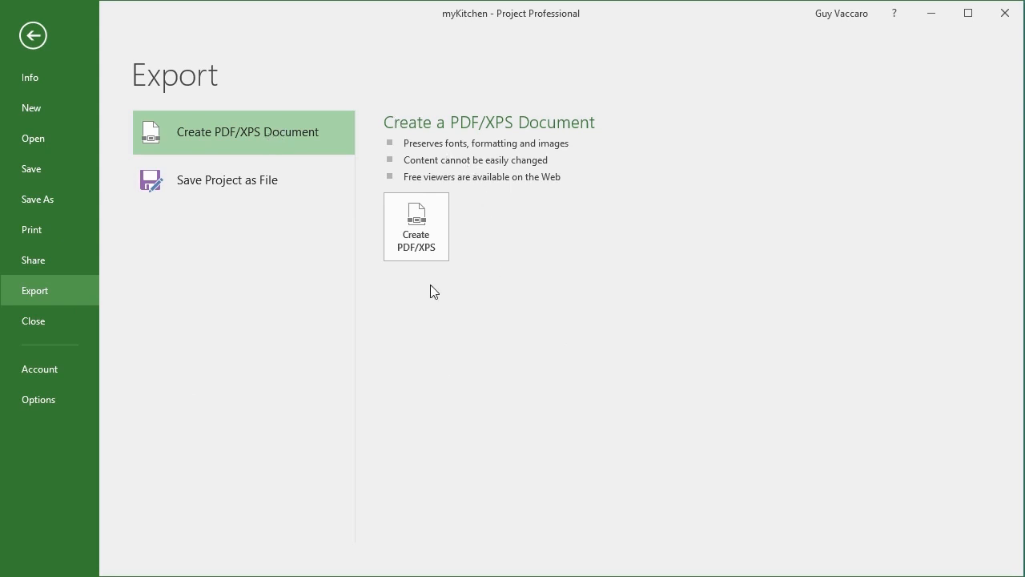
left_click(432, 249)
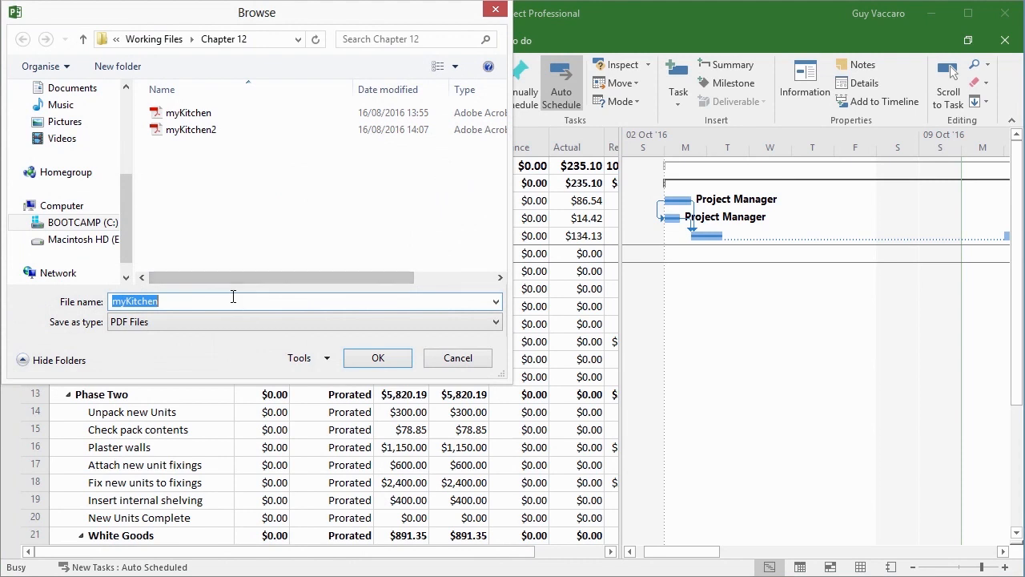
left_click(233, 297)
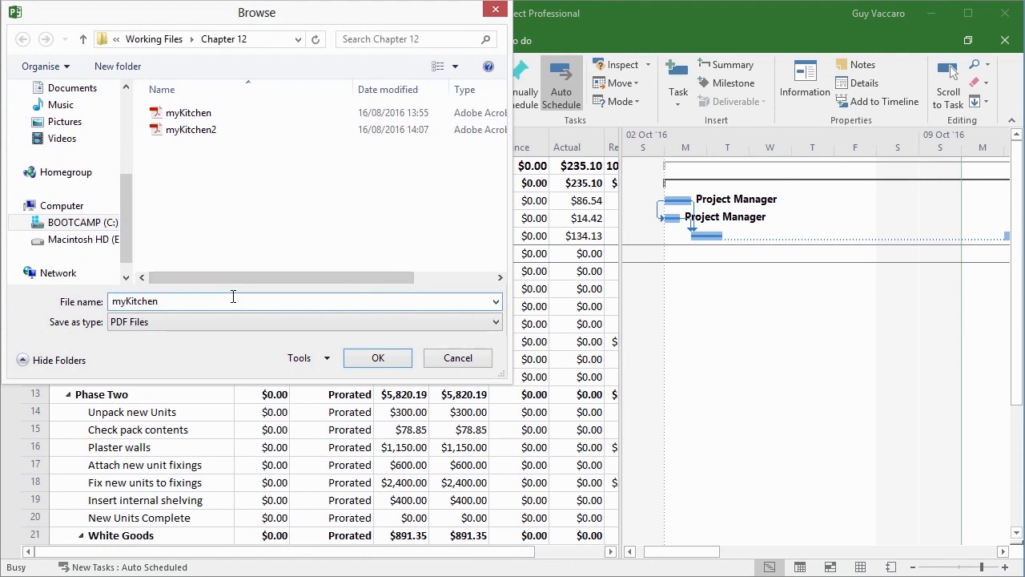
type("Print")
left_click(380, 361)
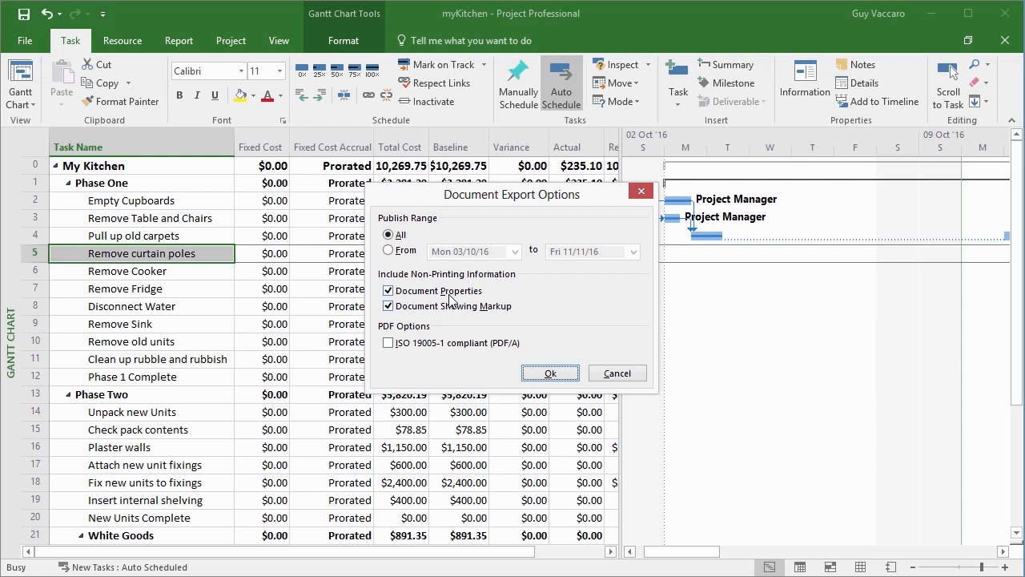
Exclude Document Showing Markup but keep Document Properties in the export options, and create the PDF.
left_click(389, 306)
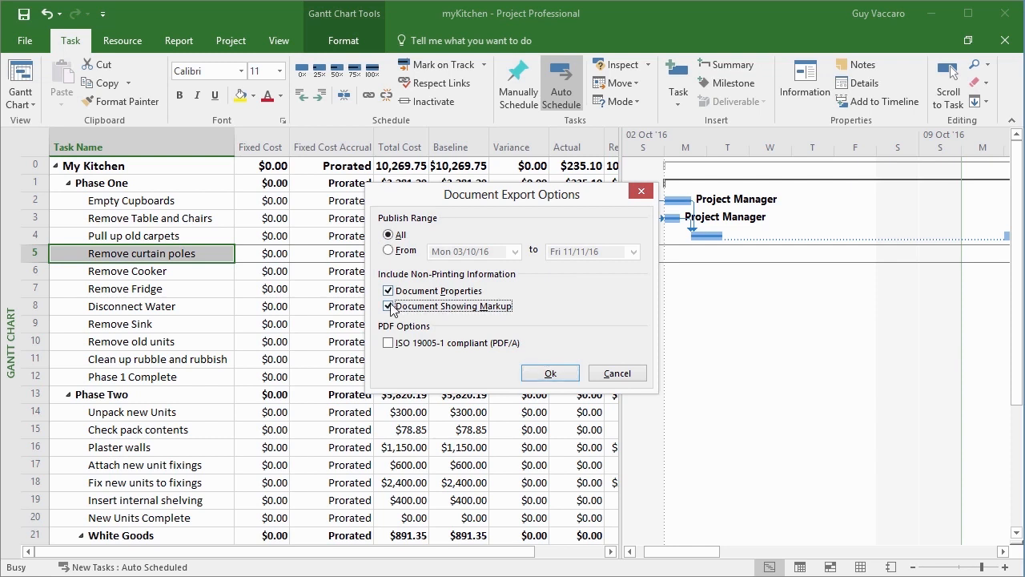
left_click(388, 290)
left_click(388, 291)
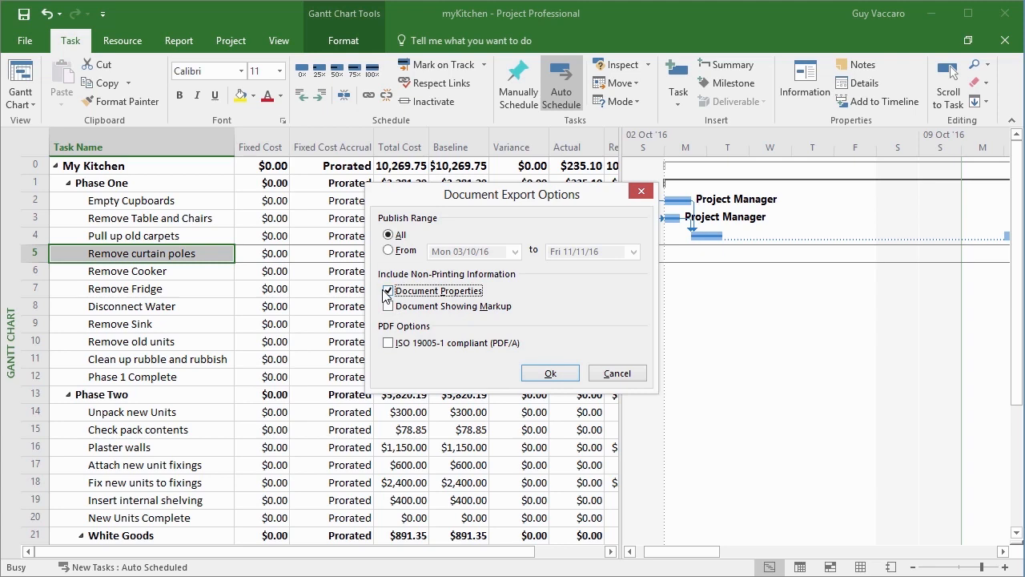
left_click(530, 375)
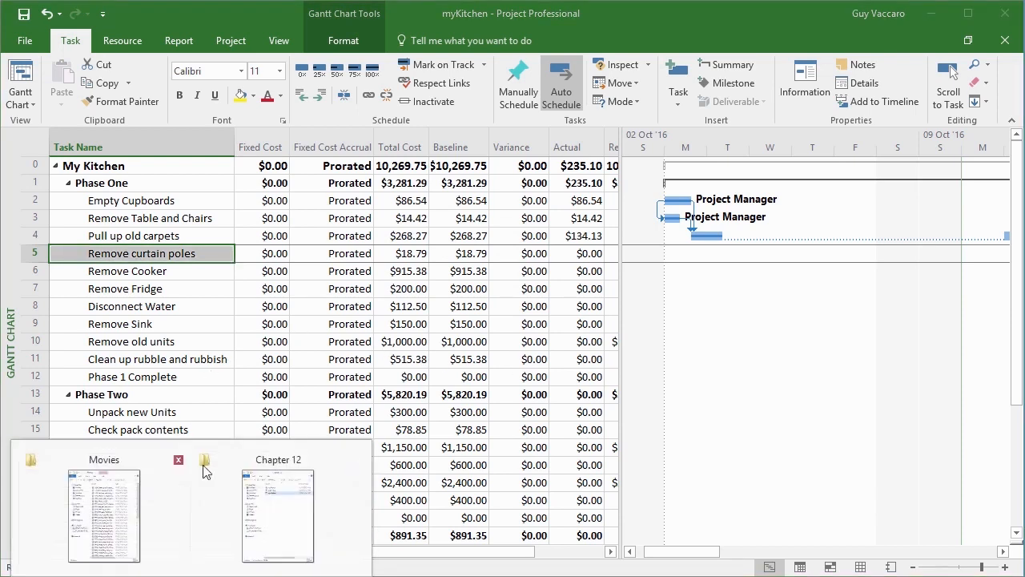
Open myKitchenPrint.pdf from the Chapter 12 folder in Adobe Acrobat Reader and page through to its last page.
left_click(308, 512)
double_click(297, 176)
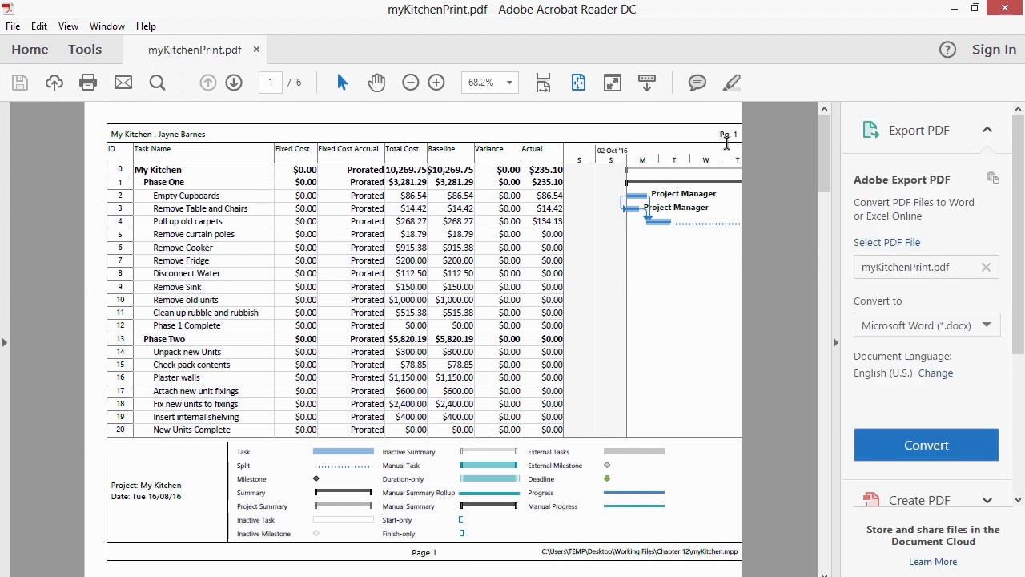
left_click(234, 83)
left_click(234, 83)
left_click(234, 83)
left_click(234, 84)
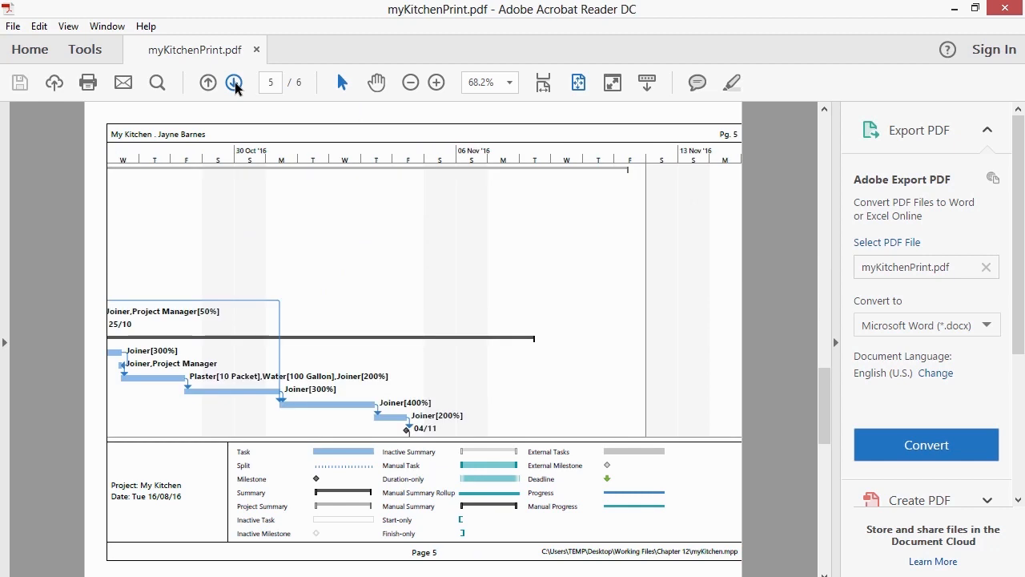
left_click(233, 83)
Page back through the exported PDF to page 2, then close it and return to the project in Microsoft Project.
left_click(209, 83)
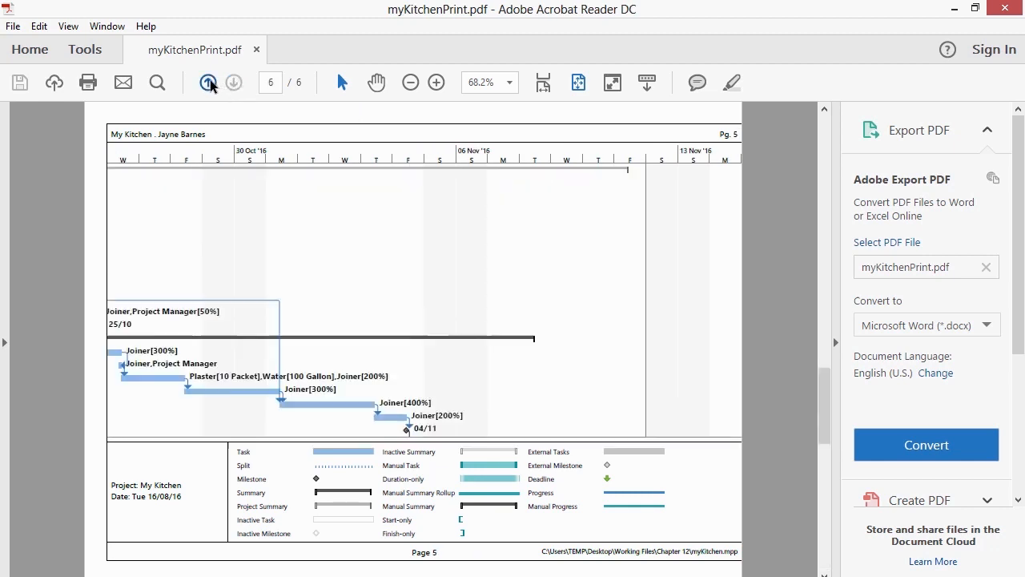
left_click(209, 83)
left_click(210, 83)
left_click(209, 83)
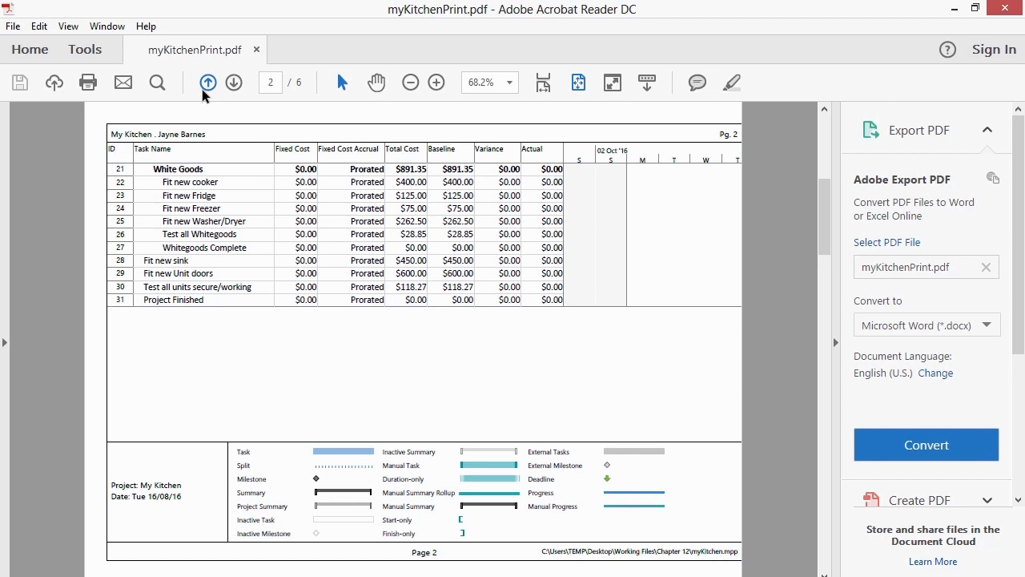
left_click(1005, 8)
left_click(671, 27)
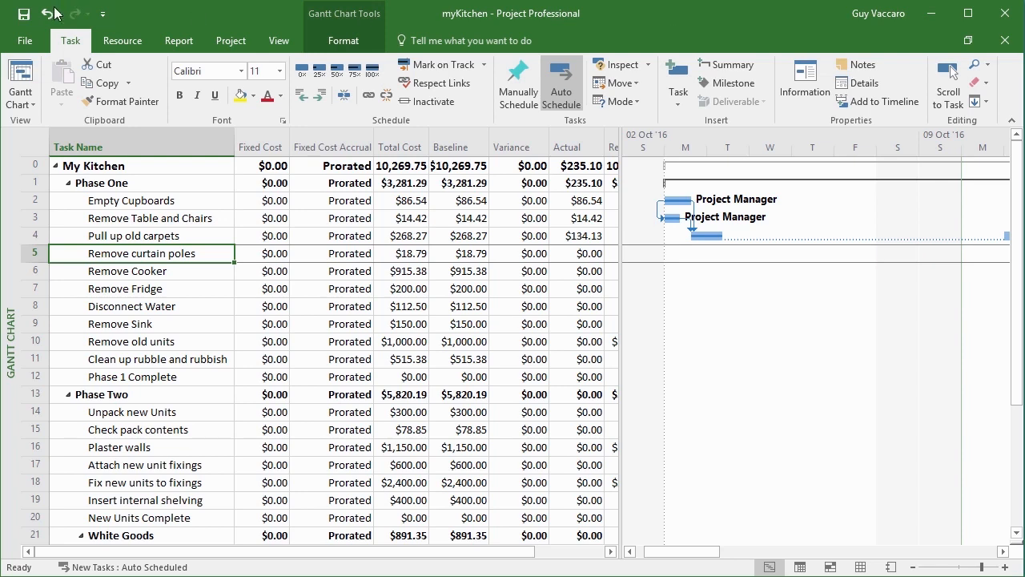
Start another PDF/XPS export of the project up to choosing the file name and type.
left_click(35, 41)
left_click(56, 290)
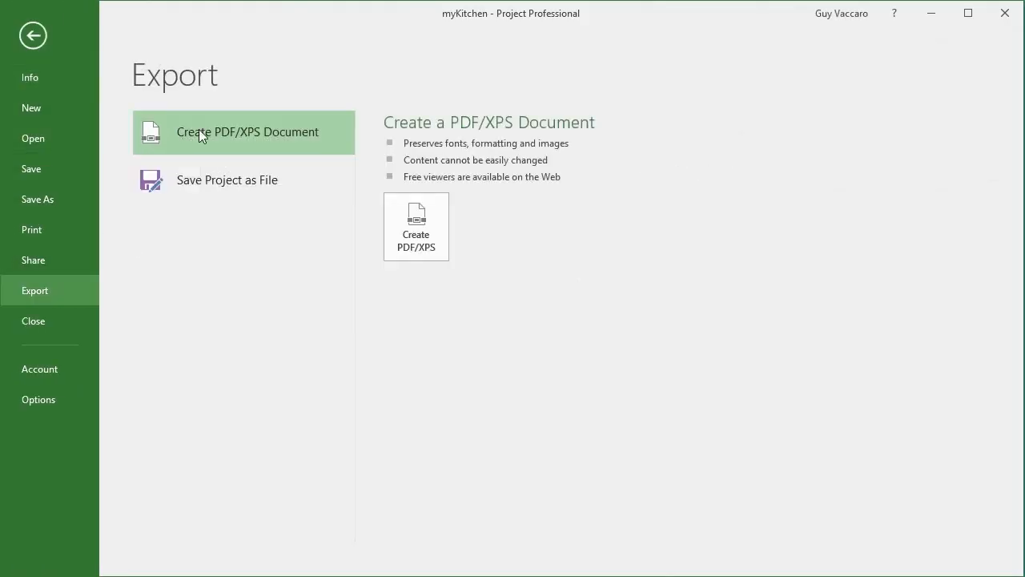
left_click(435, 232)
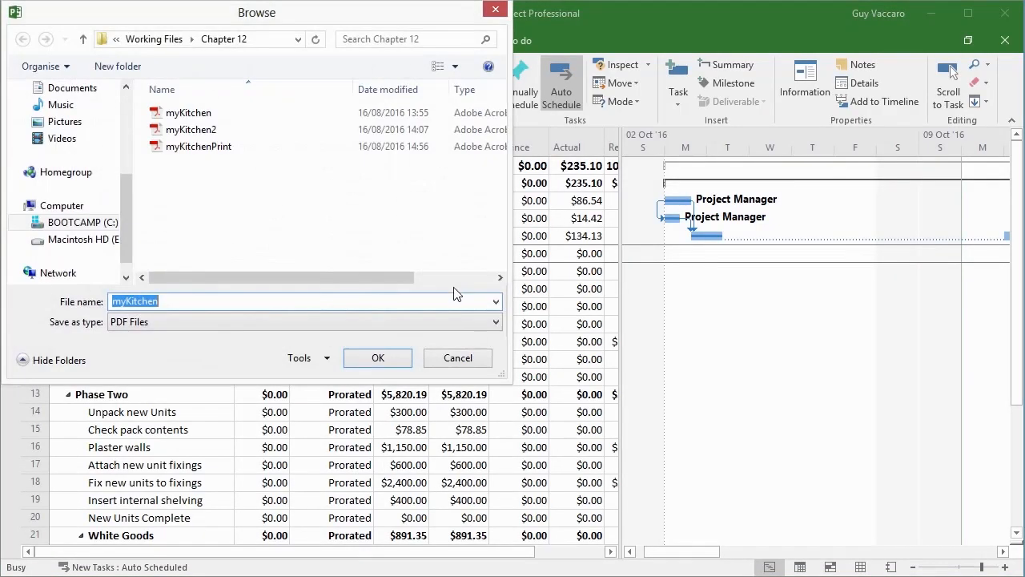